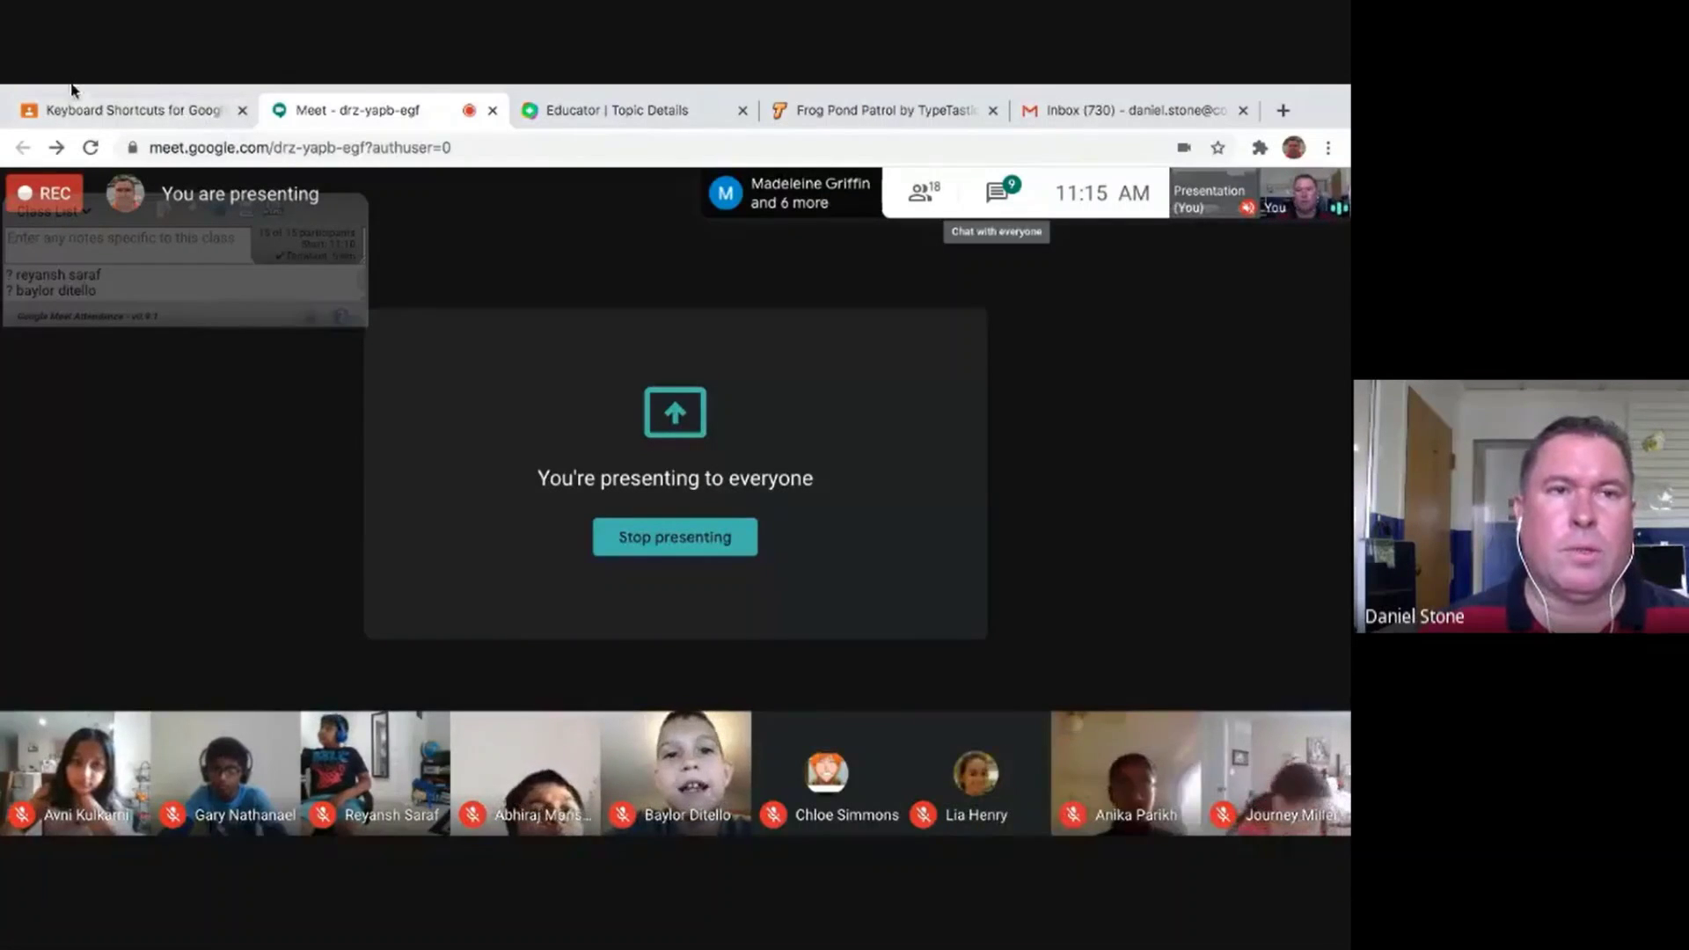
Take the meeting window out of full screen and switch to the Safari window with the lyrics document, shown in full screen.
mouse_move(70, 85)
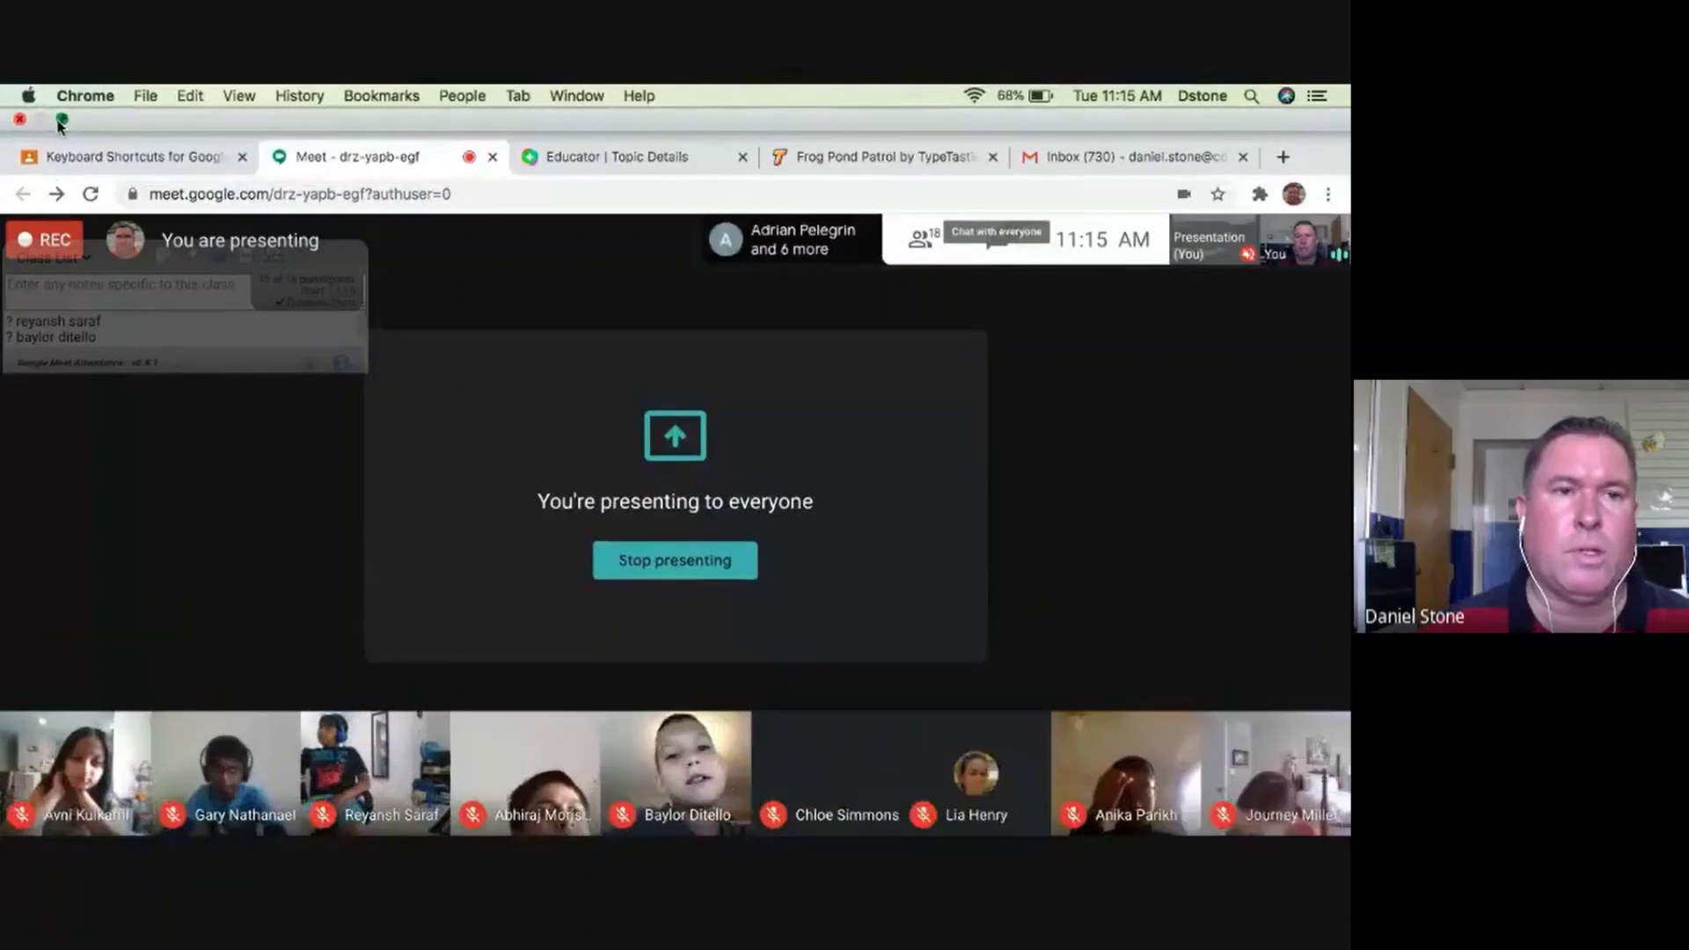
click(61, 120)
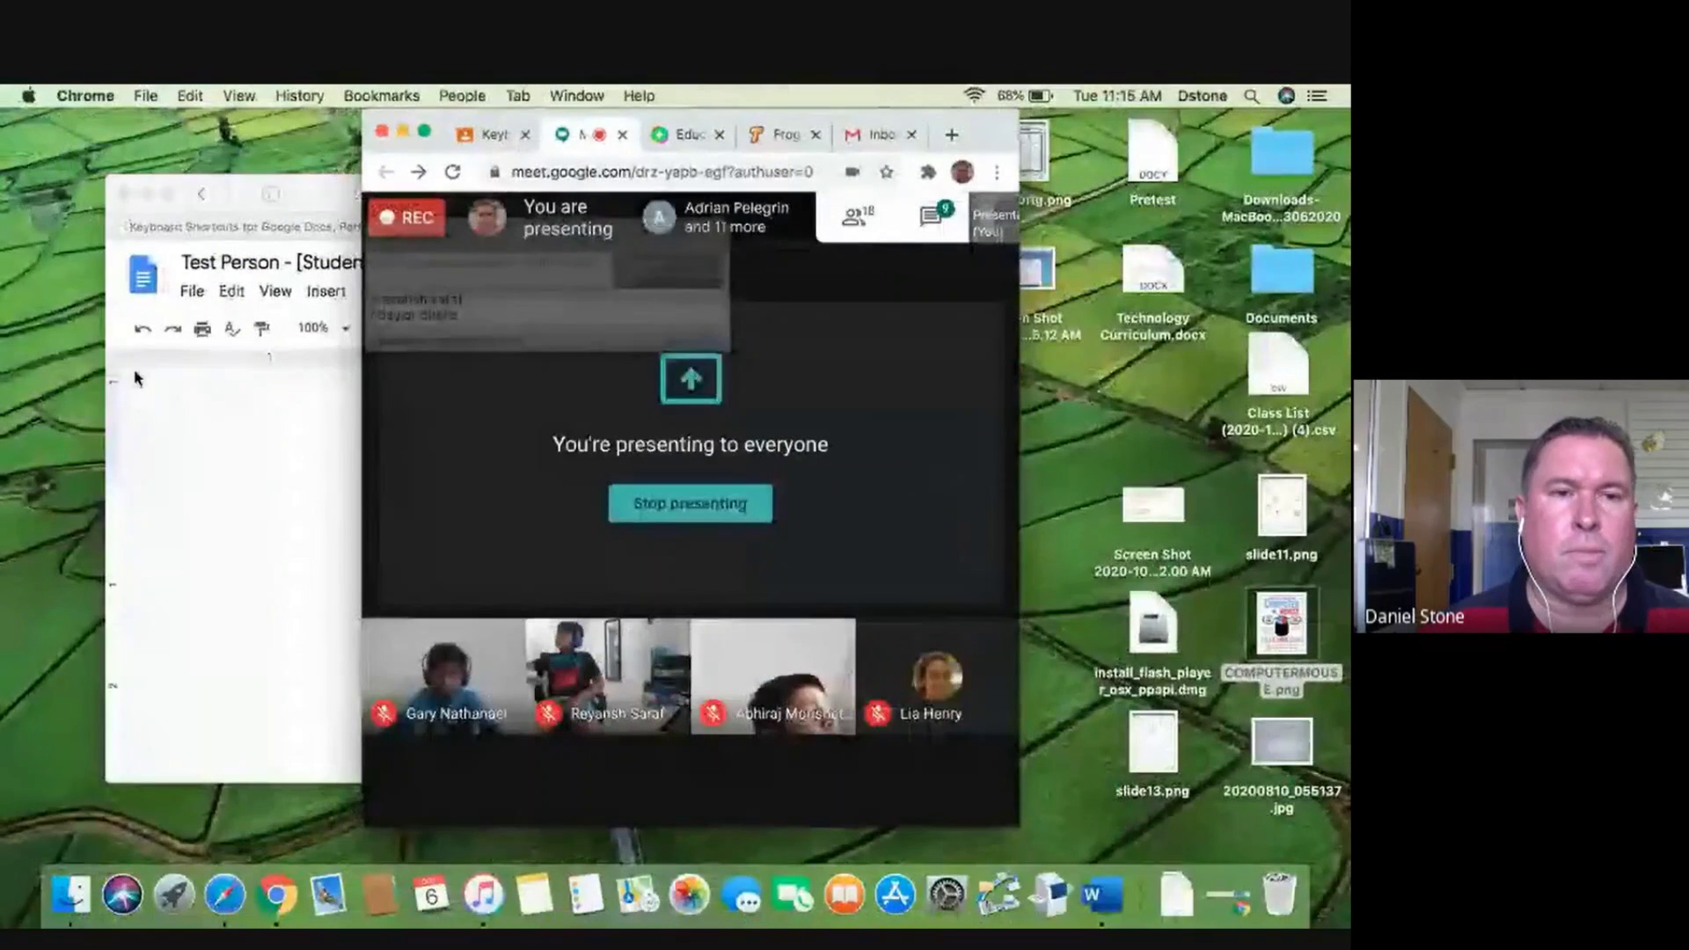
click(303, 202)
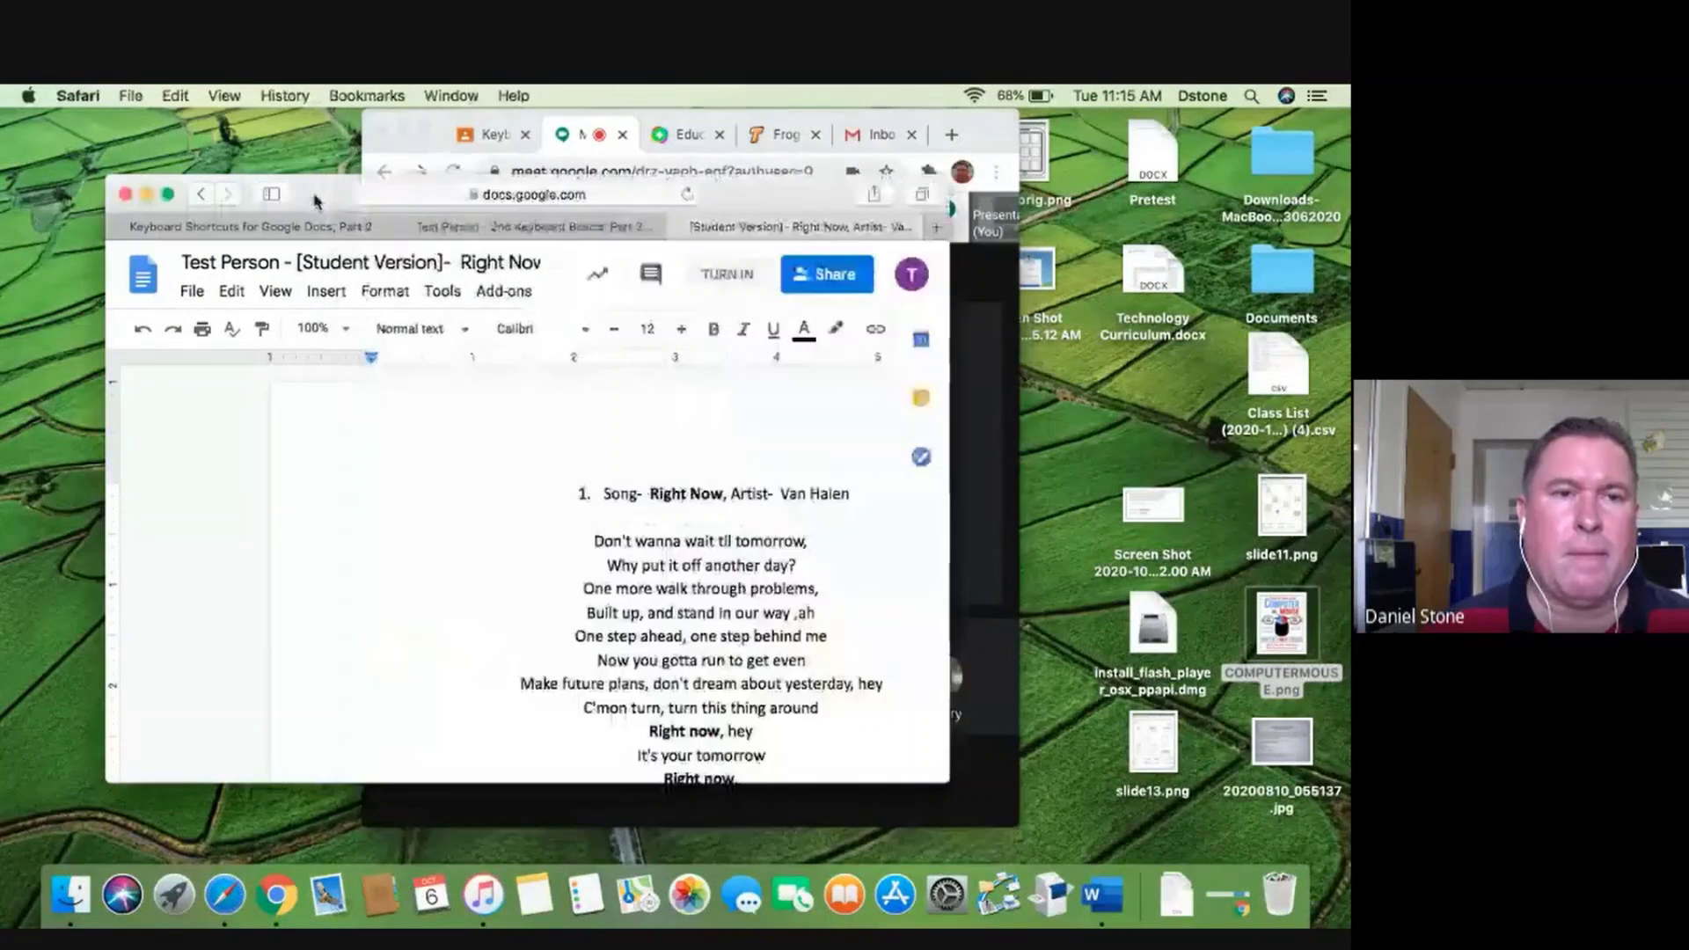
click(167, 195)
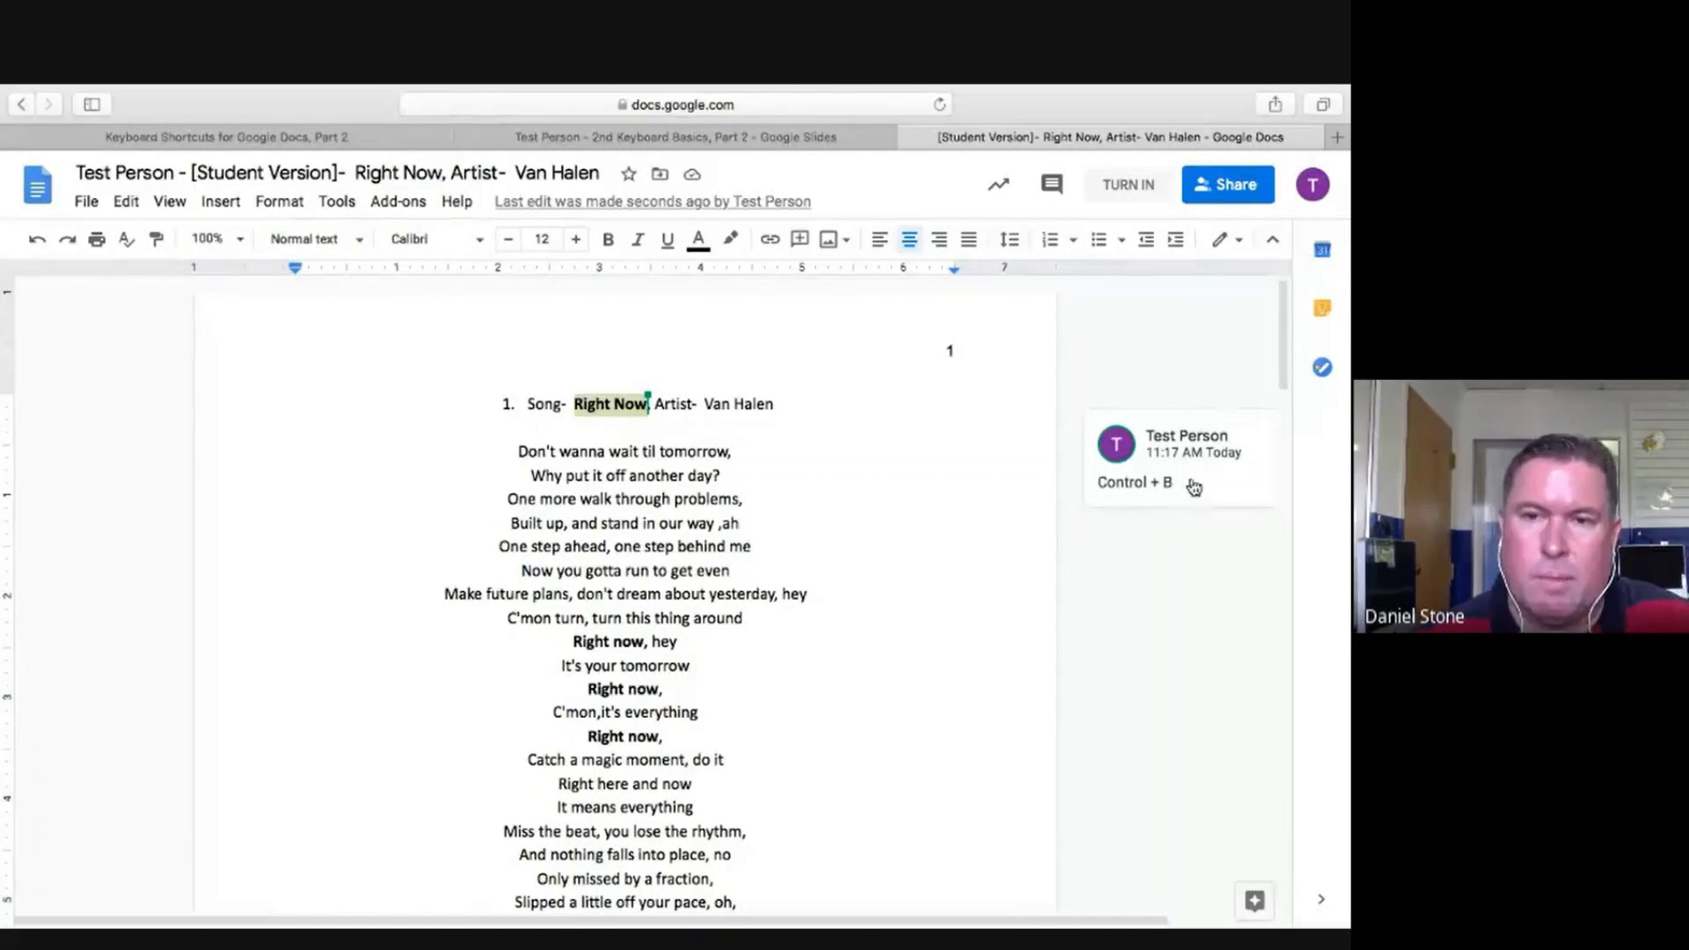
Add the comment "Control + B" to the bold phrase "Right now" in the page 1 lyric line "Right now, hey".
mouse_move(1143, 450)
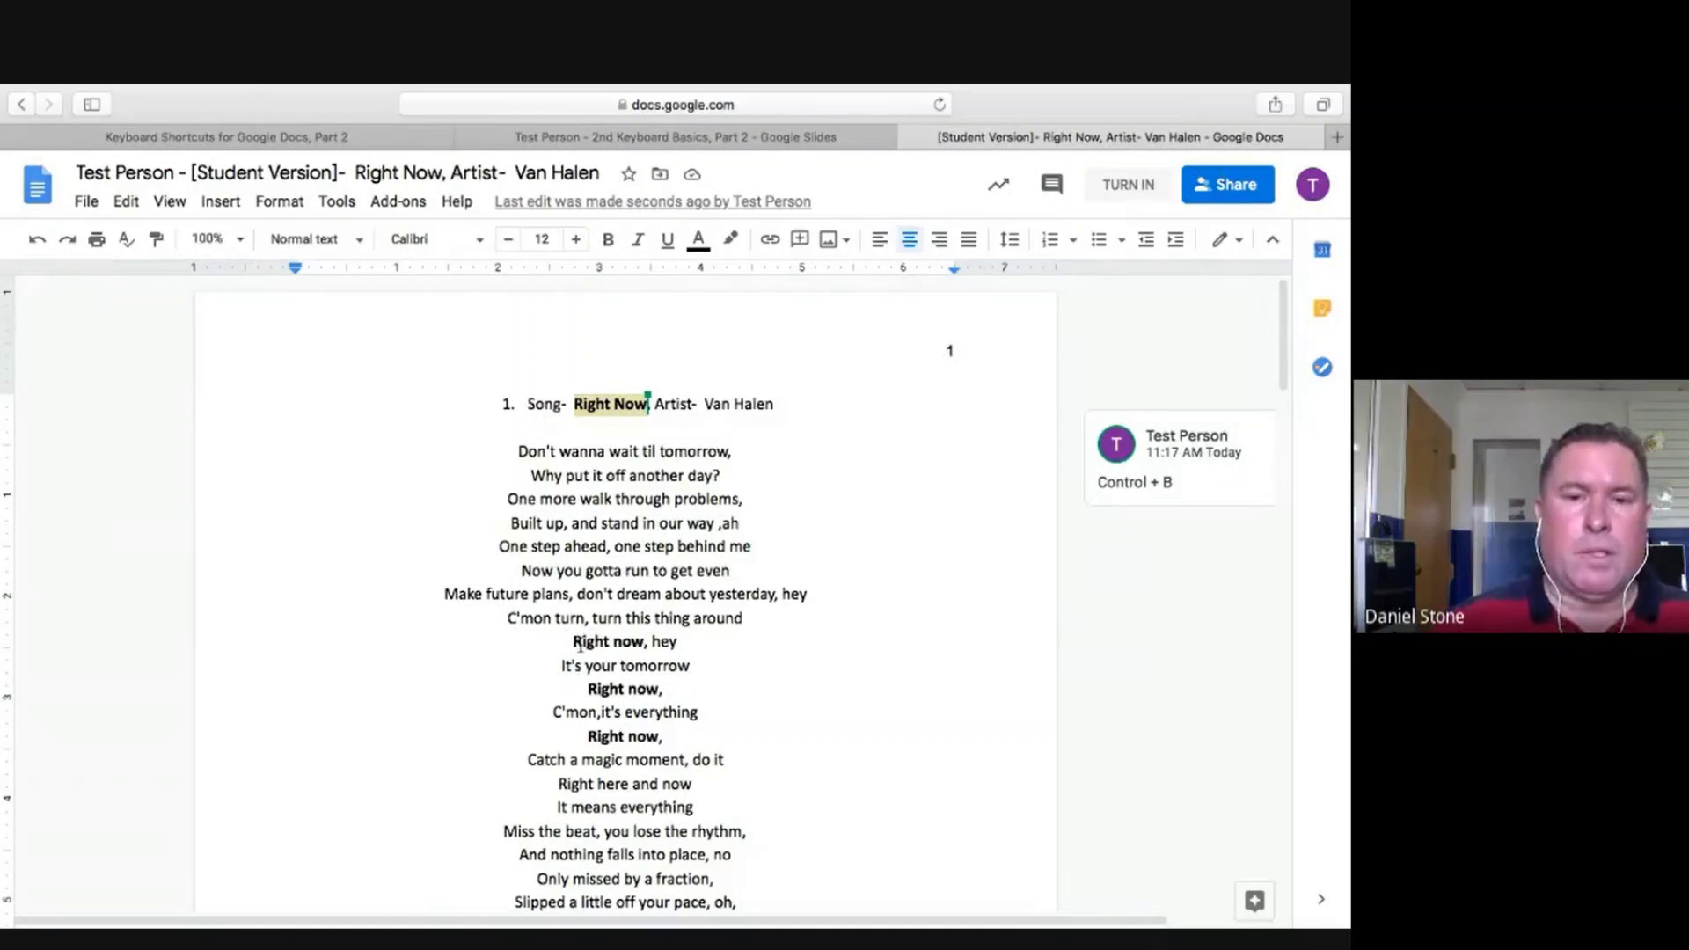
scroll(578, 630, down, 1)
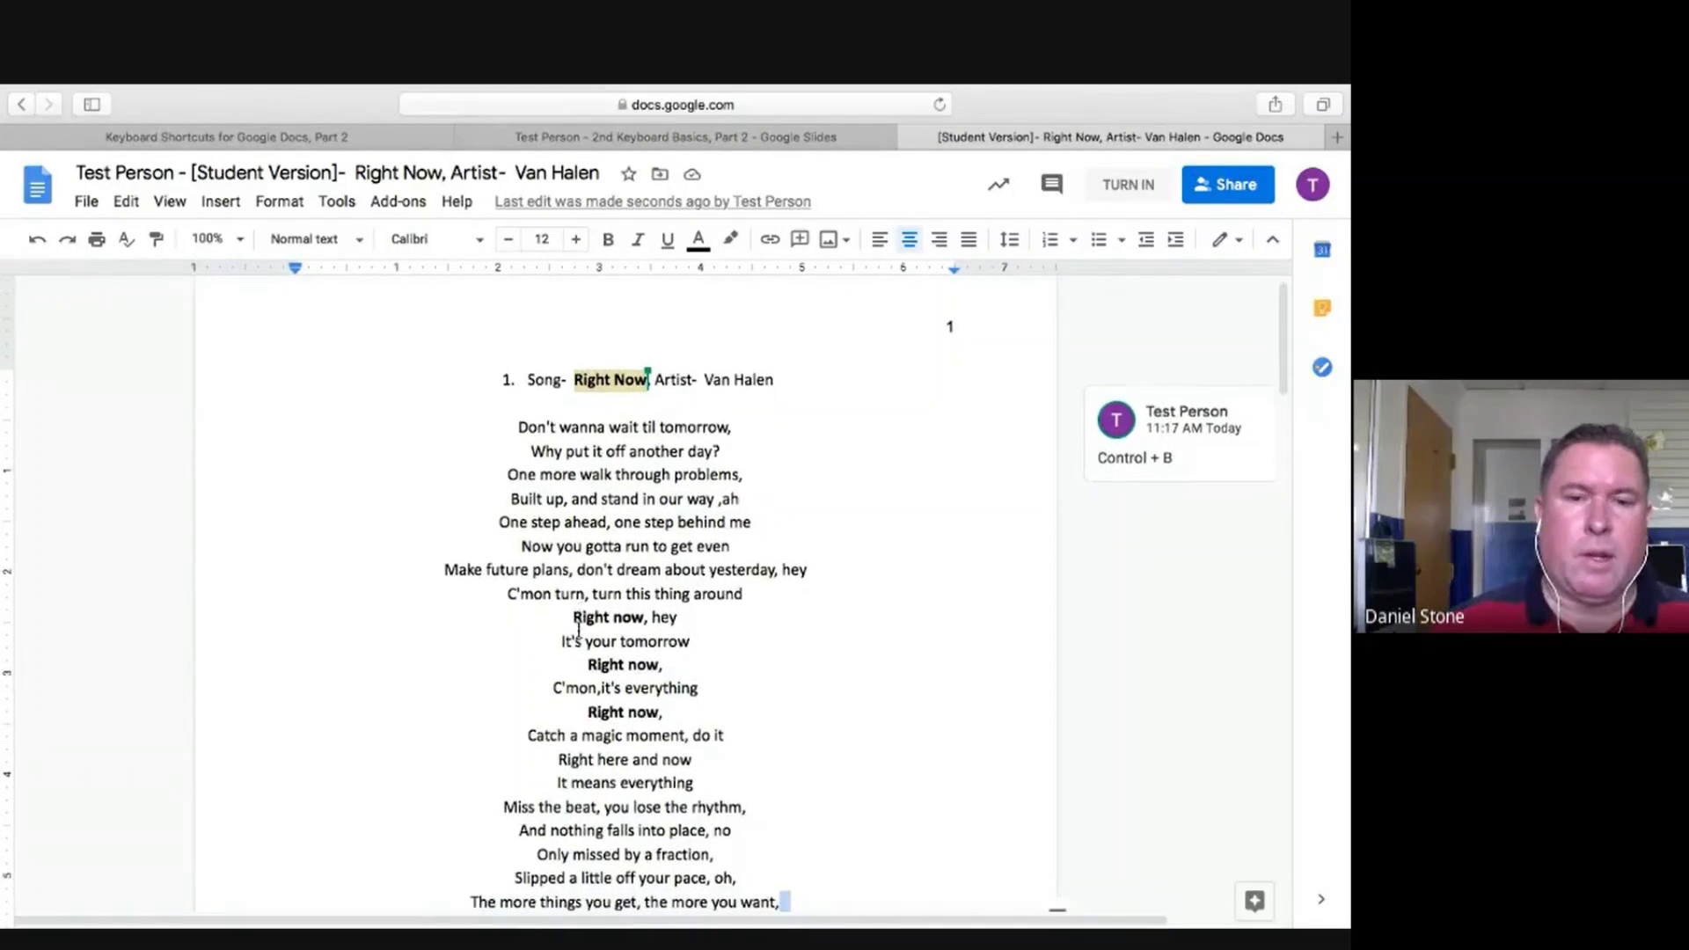
scroll(577, 630, down, 5)
scroll(571, 474, up, 5)
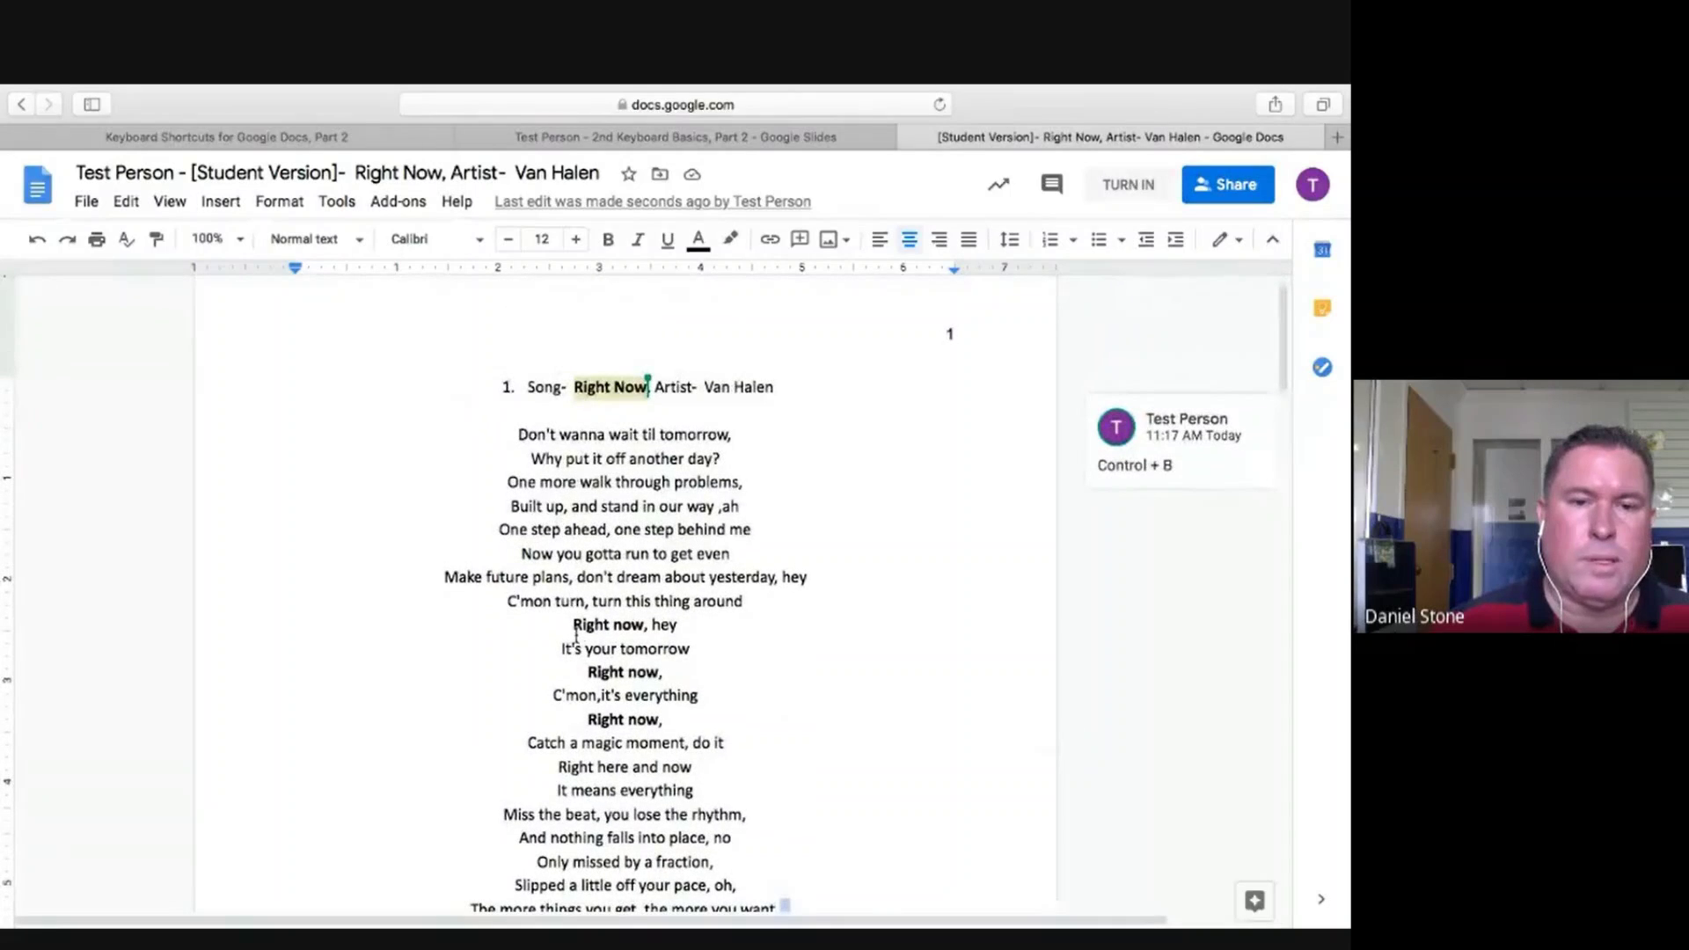
drag(572, 625, 641, 626)
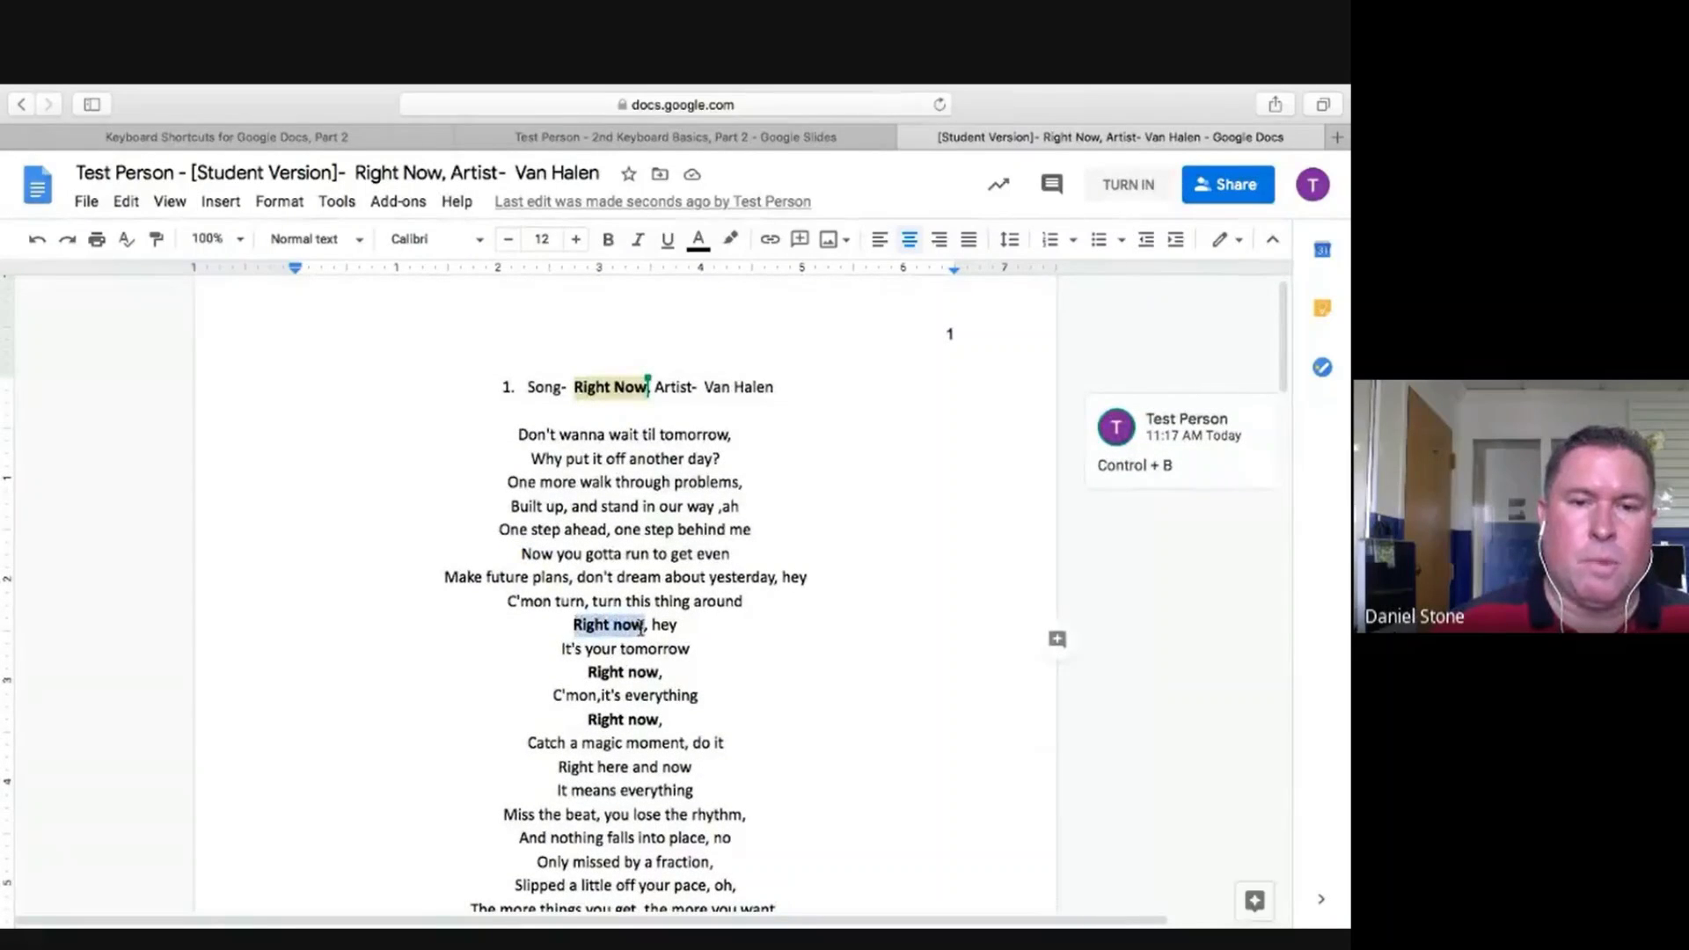
key(ctrl+b)
click(721, 652)
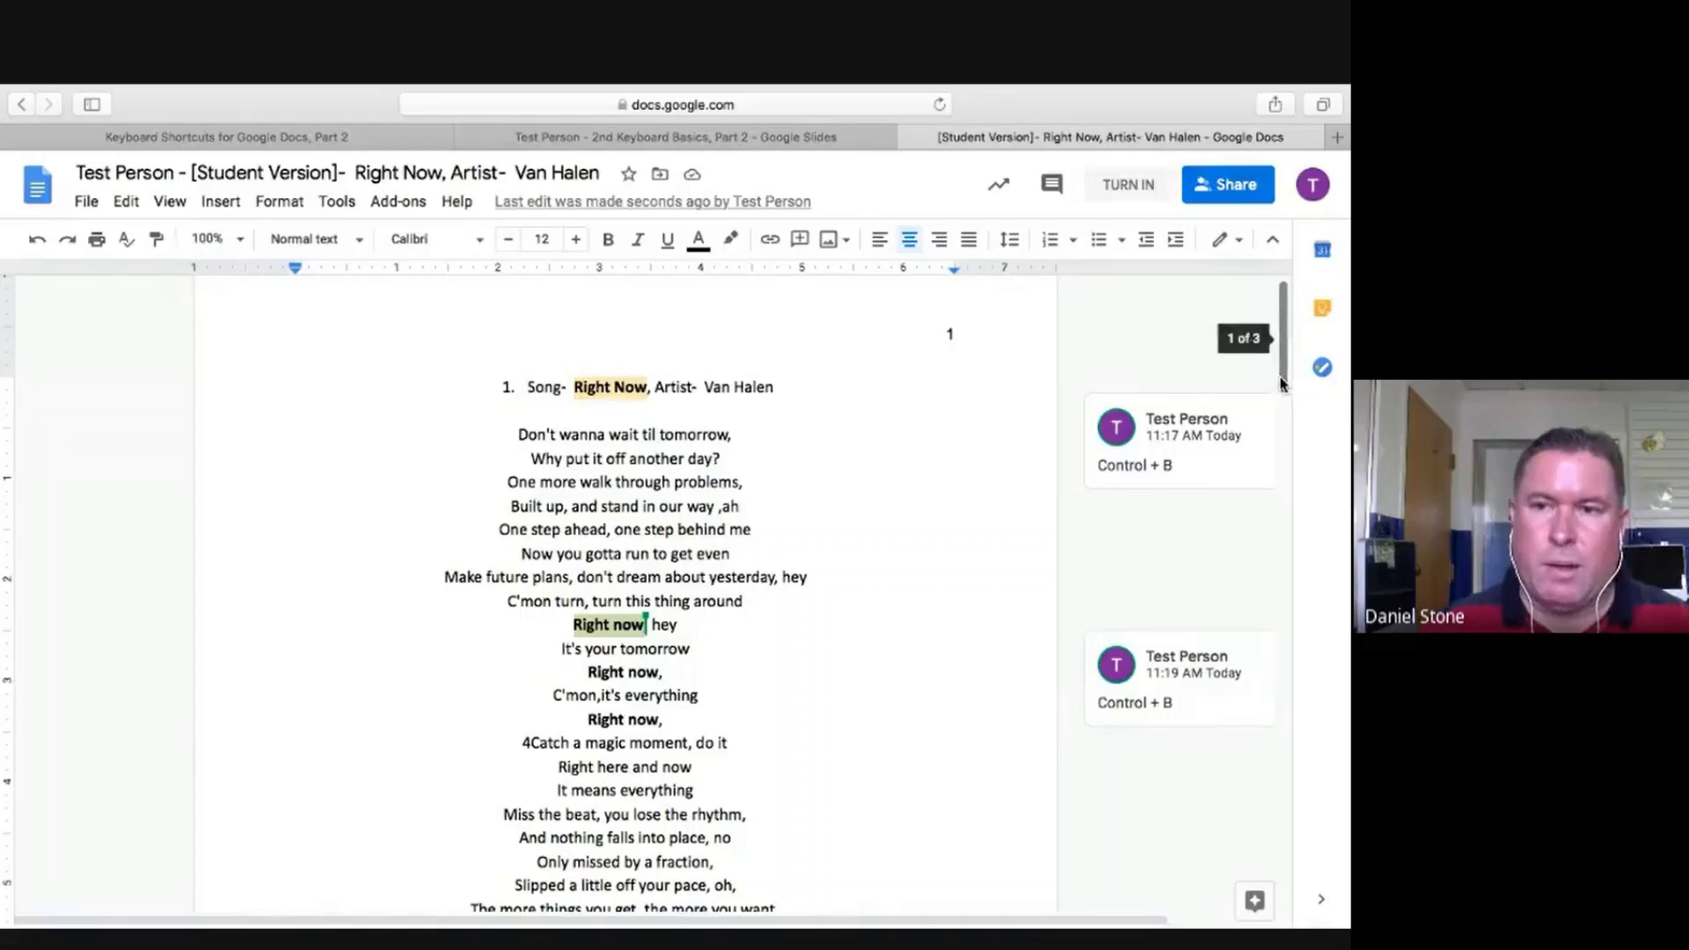
Add the comment "Control + C" to the heading "Song- Right Now, Artist- Van Halen" on page 2.
drag(1284, 384, 1277, 419)
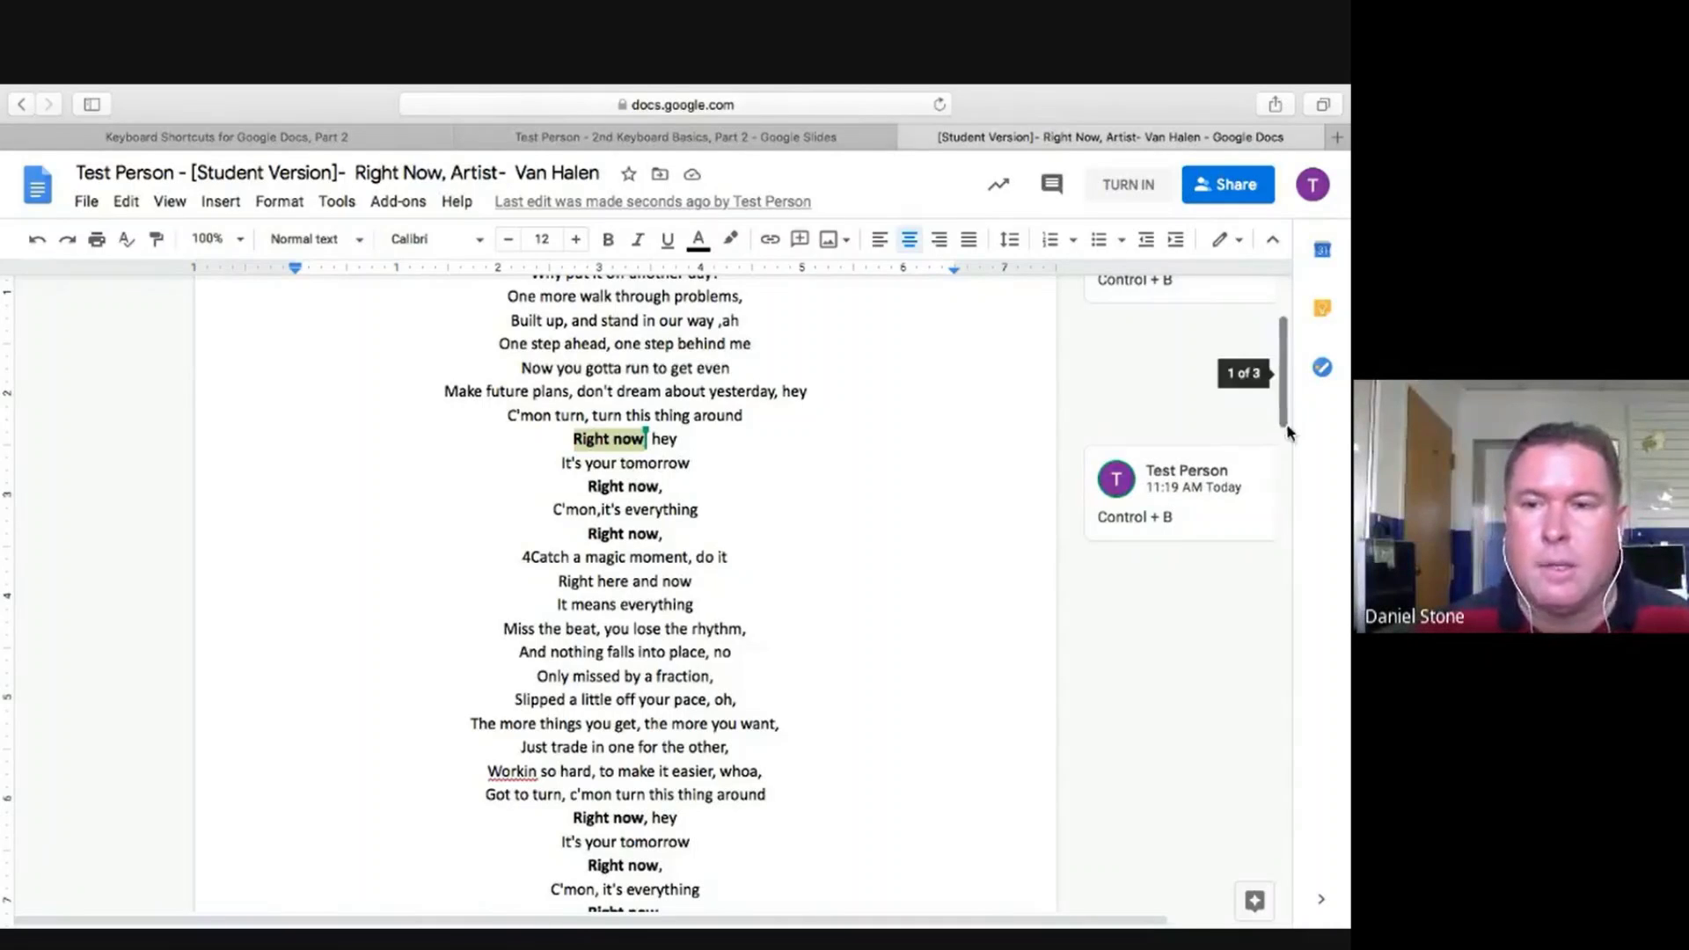
scroll(1284, 431, down, 2)
drag(1284, 433, 1289, 569)
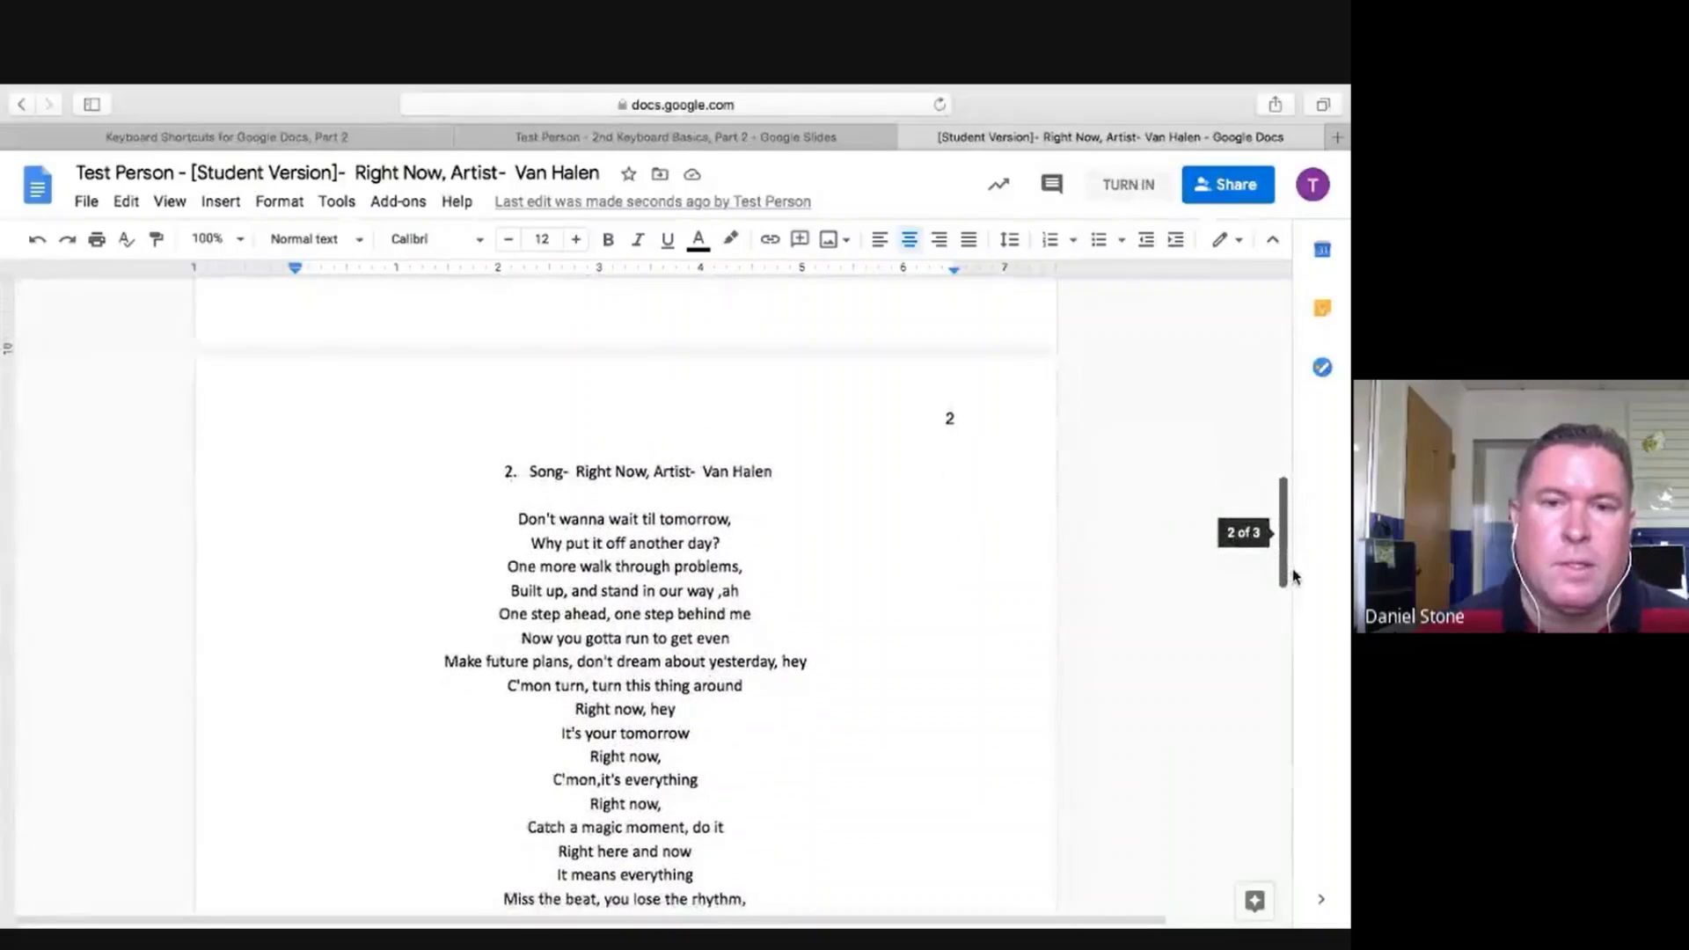
click(530, 470)
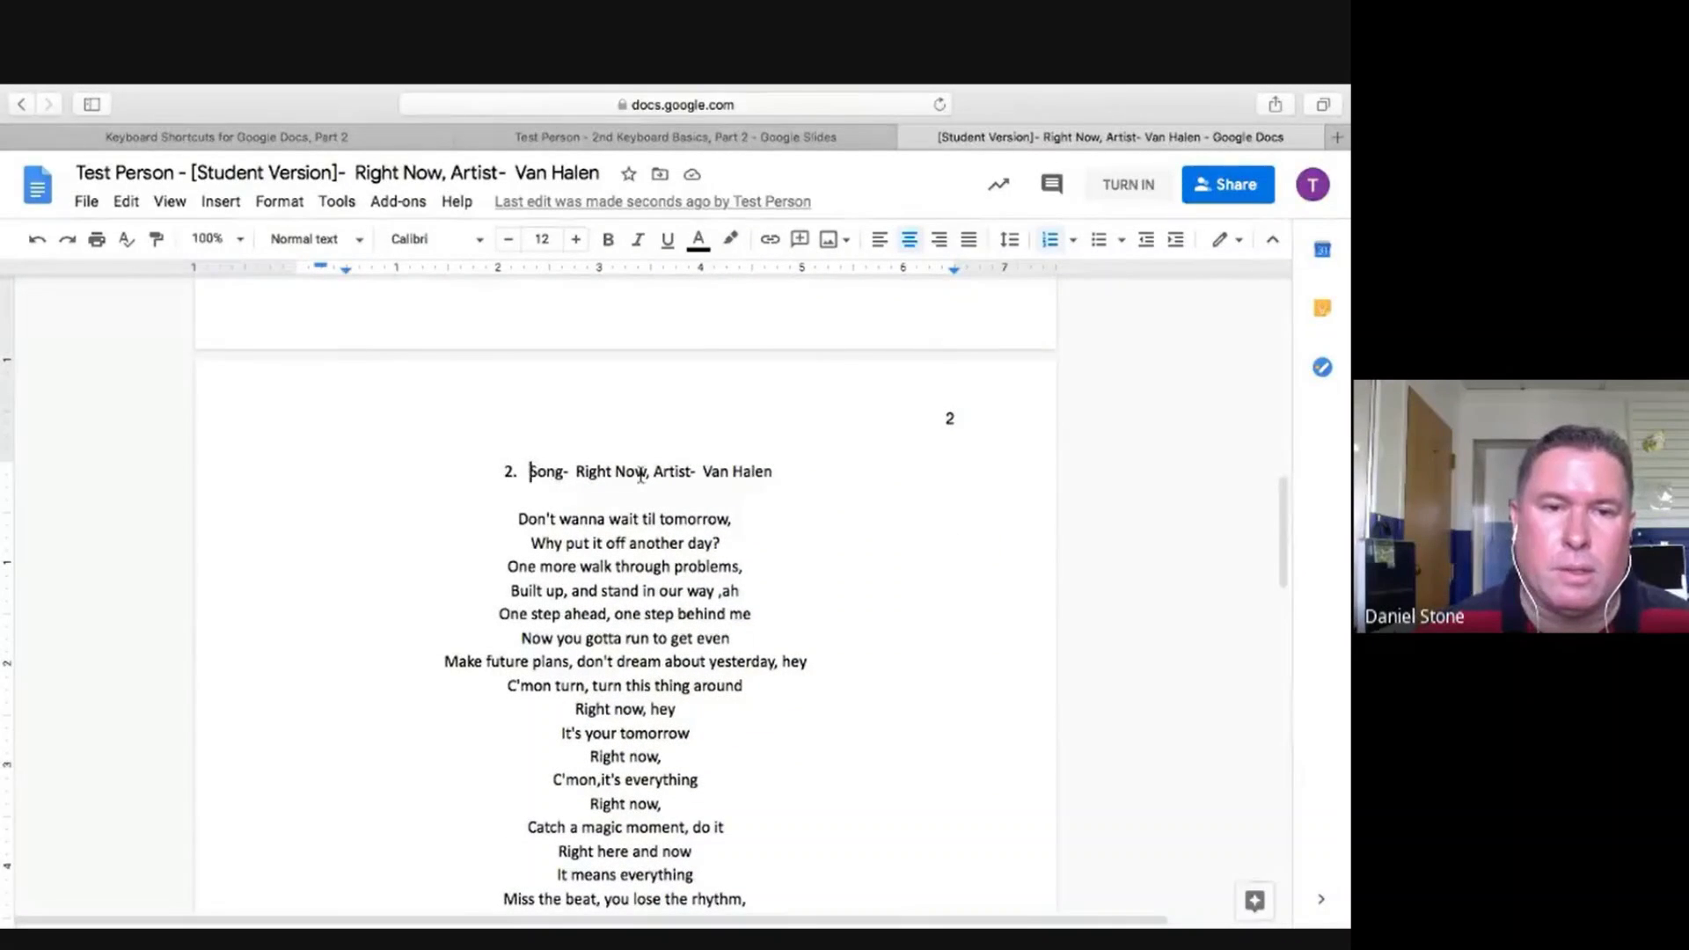
double_click(814, 526)
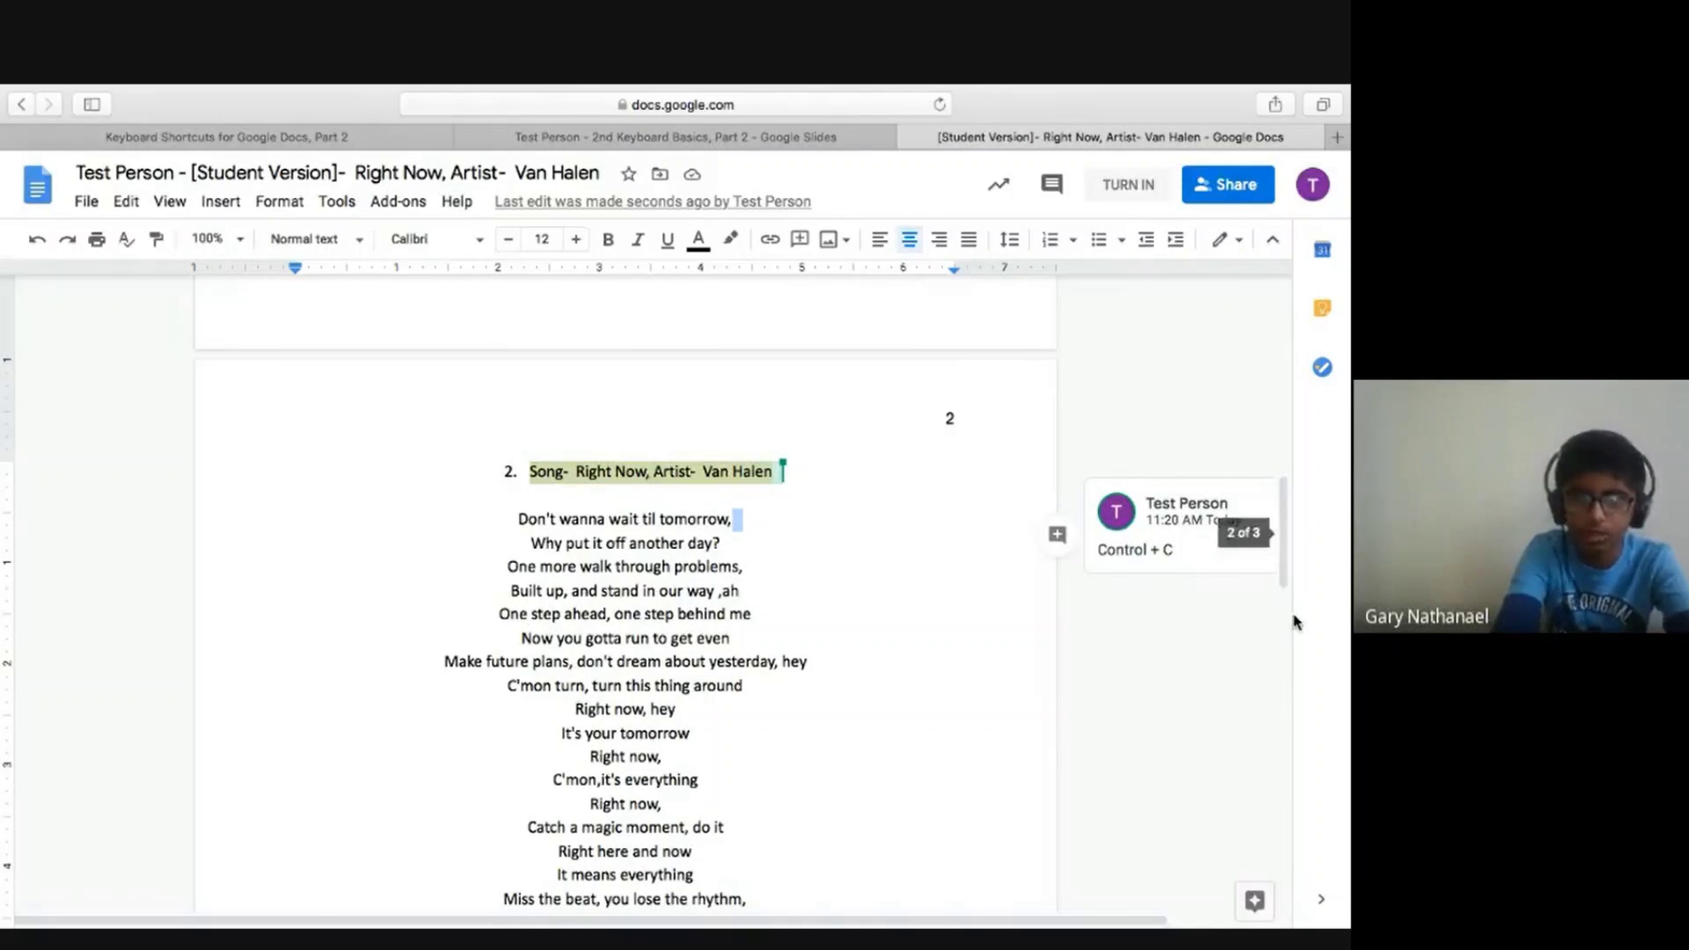
Add "Control + V" to the existing comment on the page 2 song heading.
drag(1288, 555, 1282, 756)
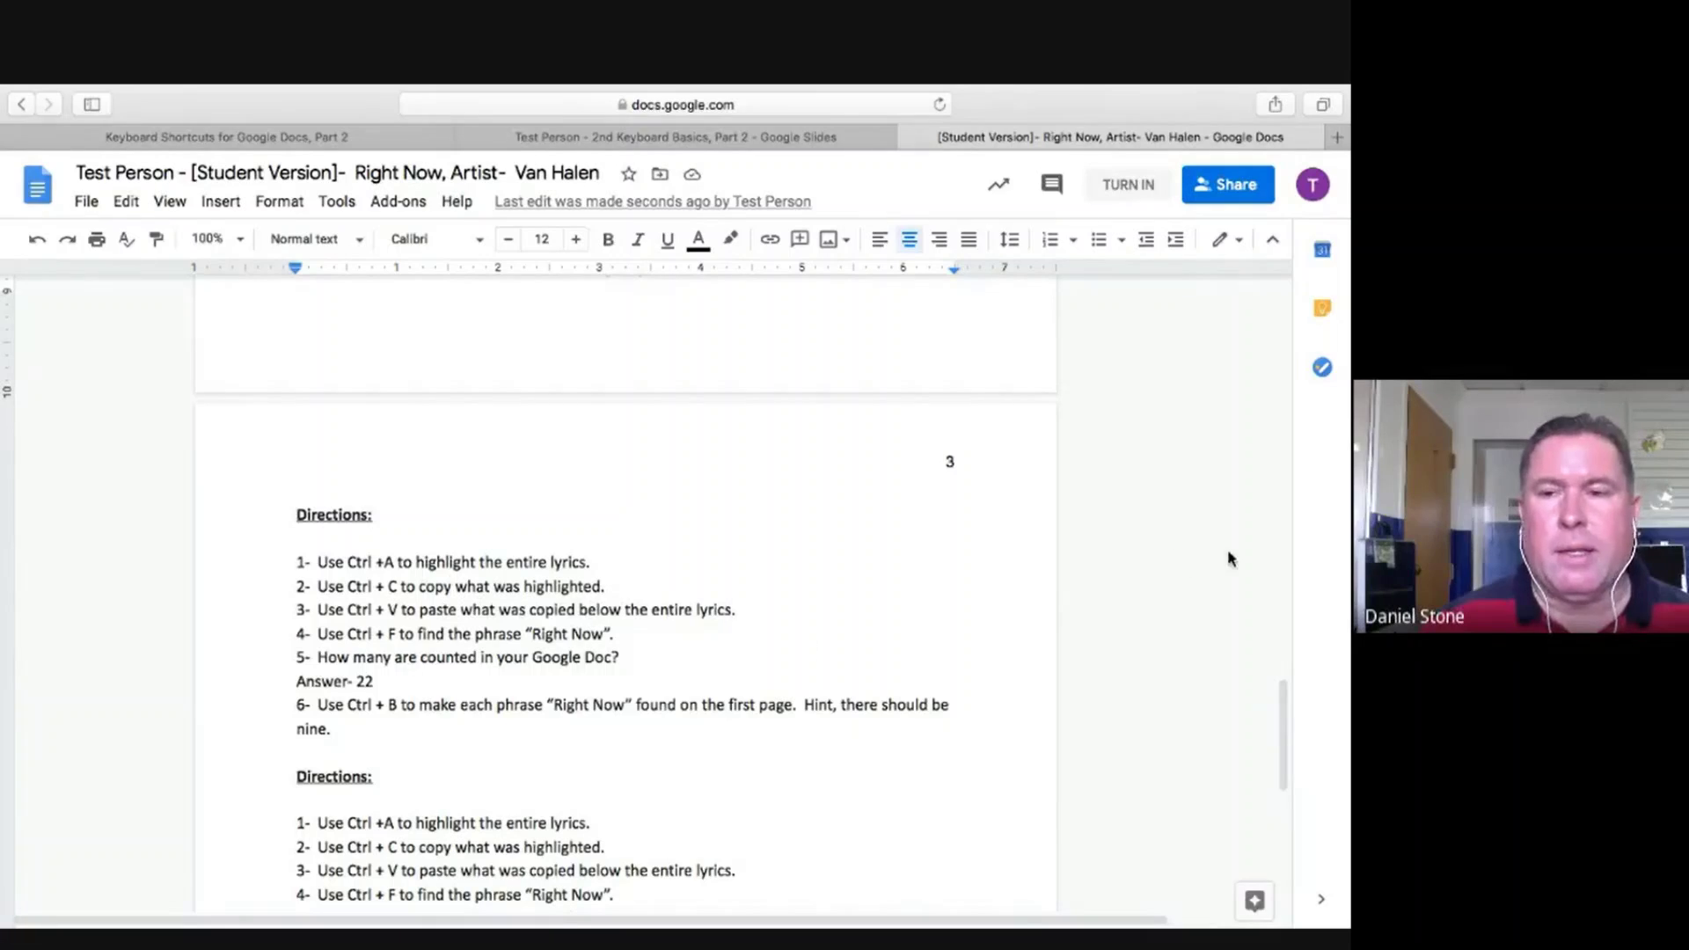
scroll(1283, 701, up, 1)
drag(1282, 701, 1262, 472)
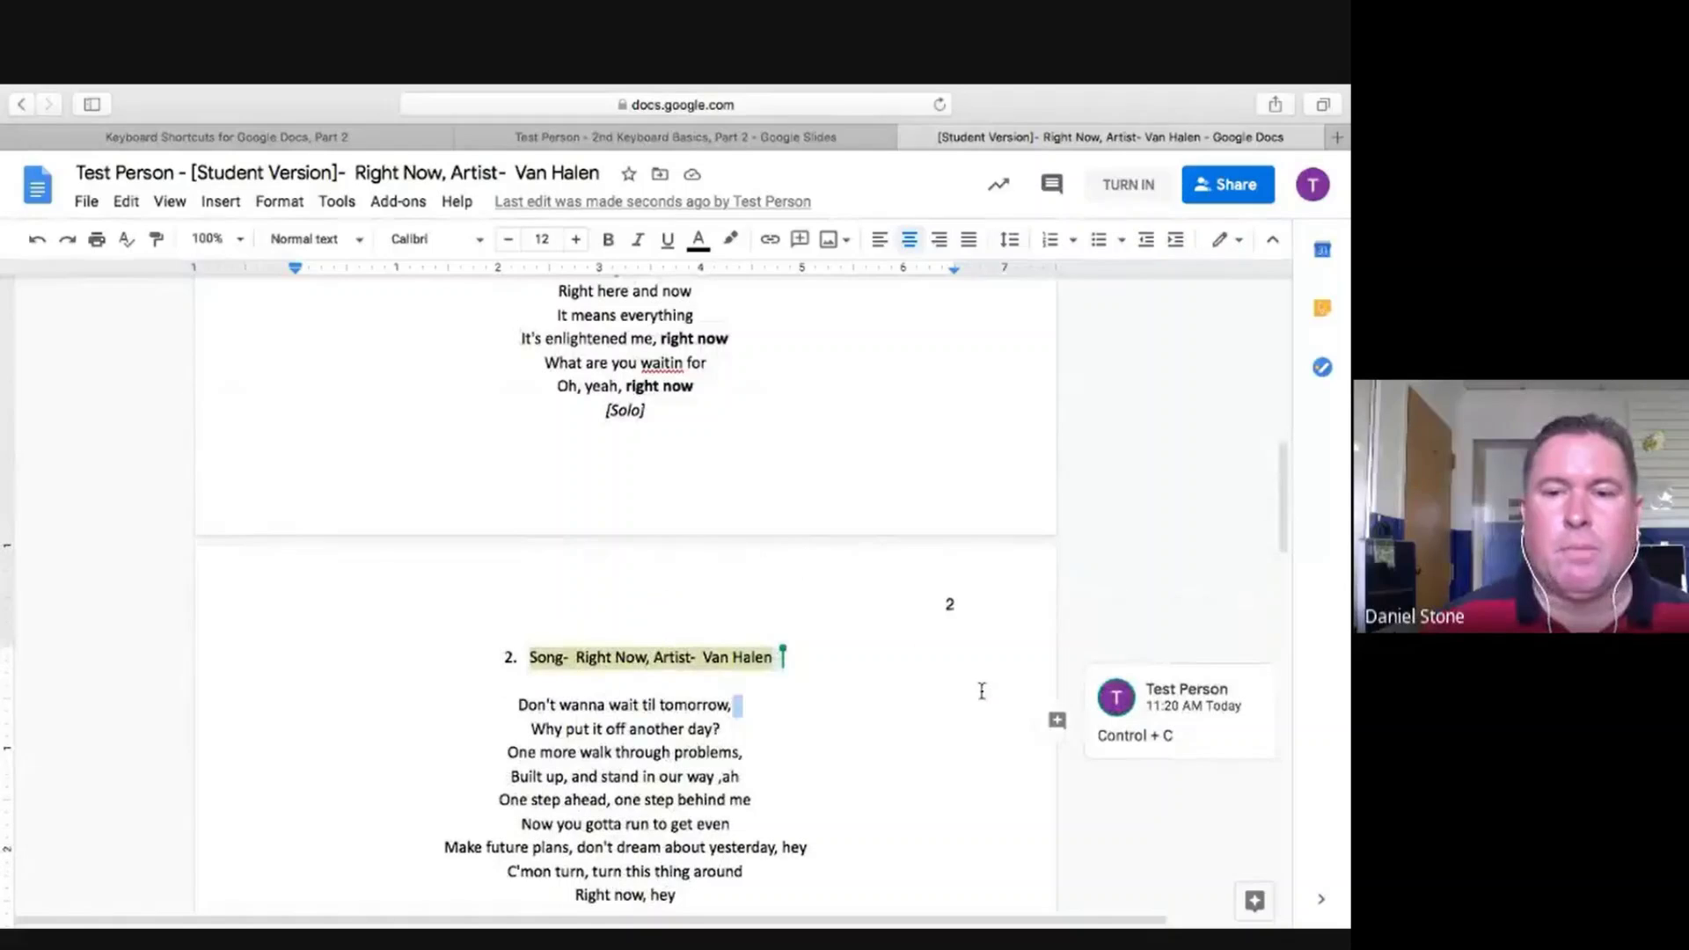
click(1198, 723)
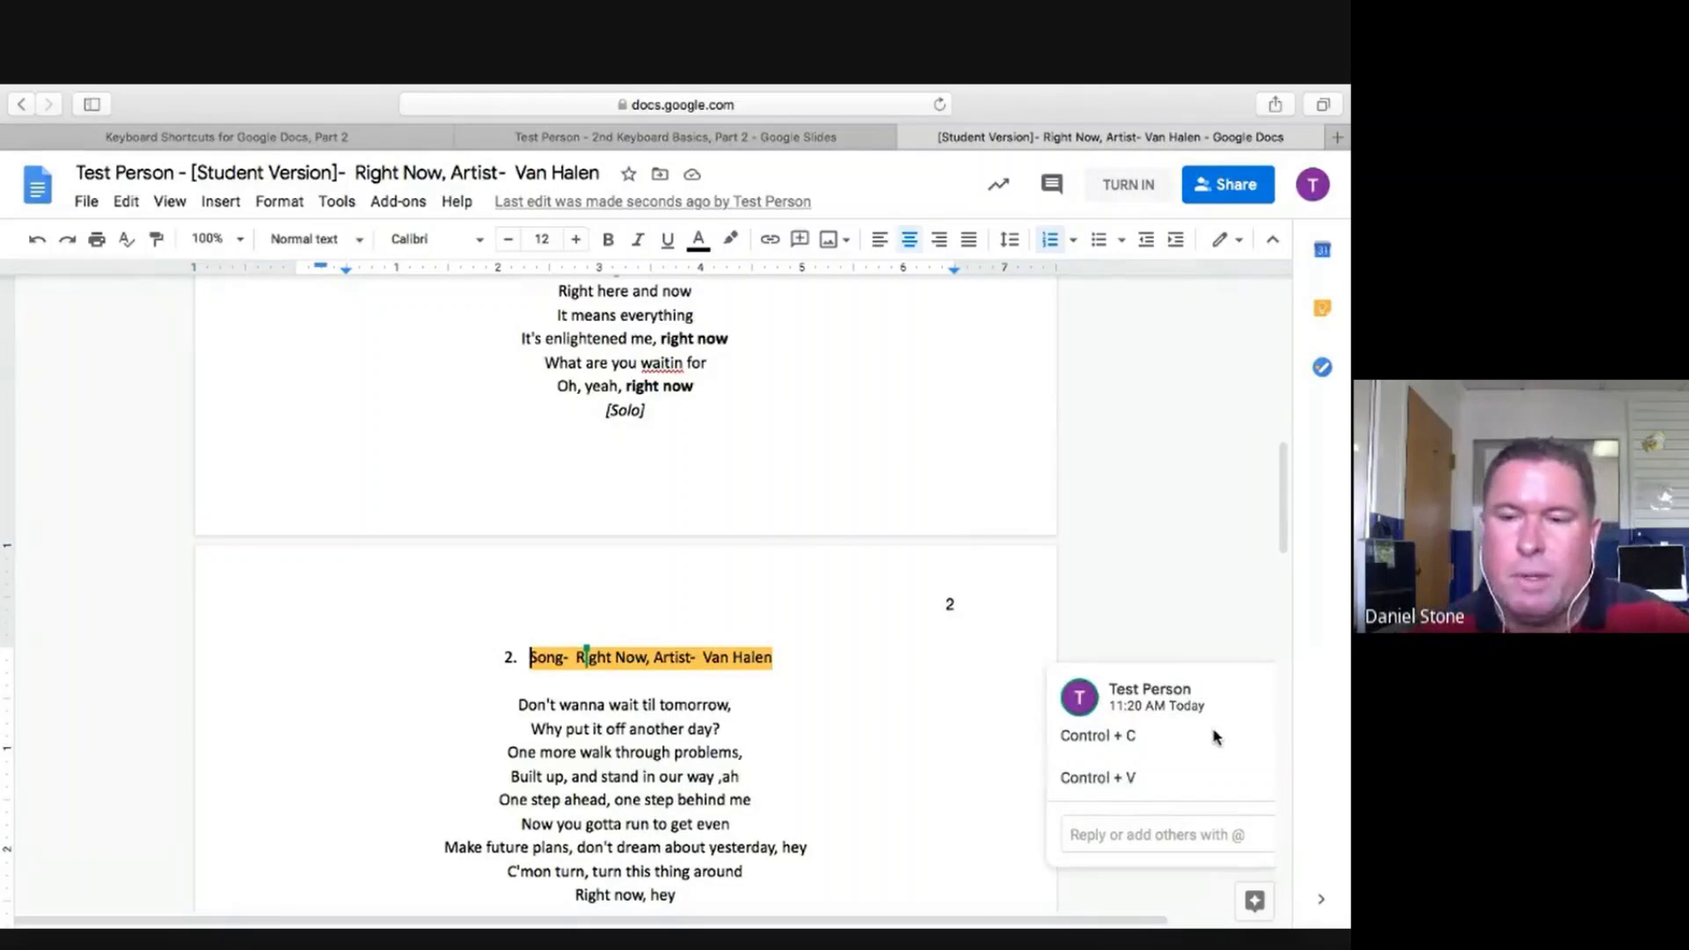
Add the comment "Control + F" to the phrase "Right Now" in the song heading on page 1.
drag(1283, 535, 1287, 602)
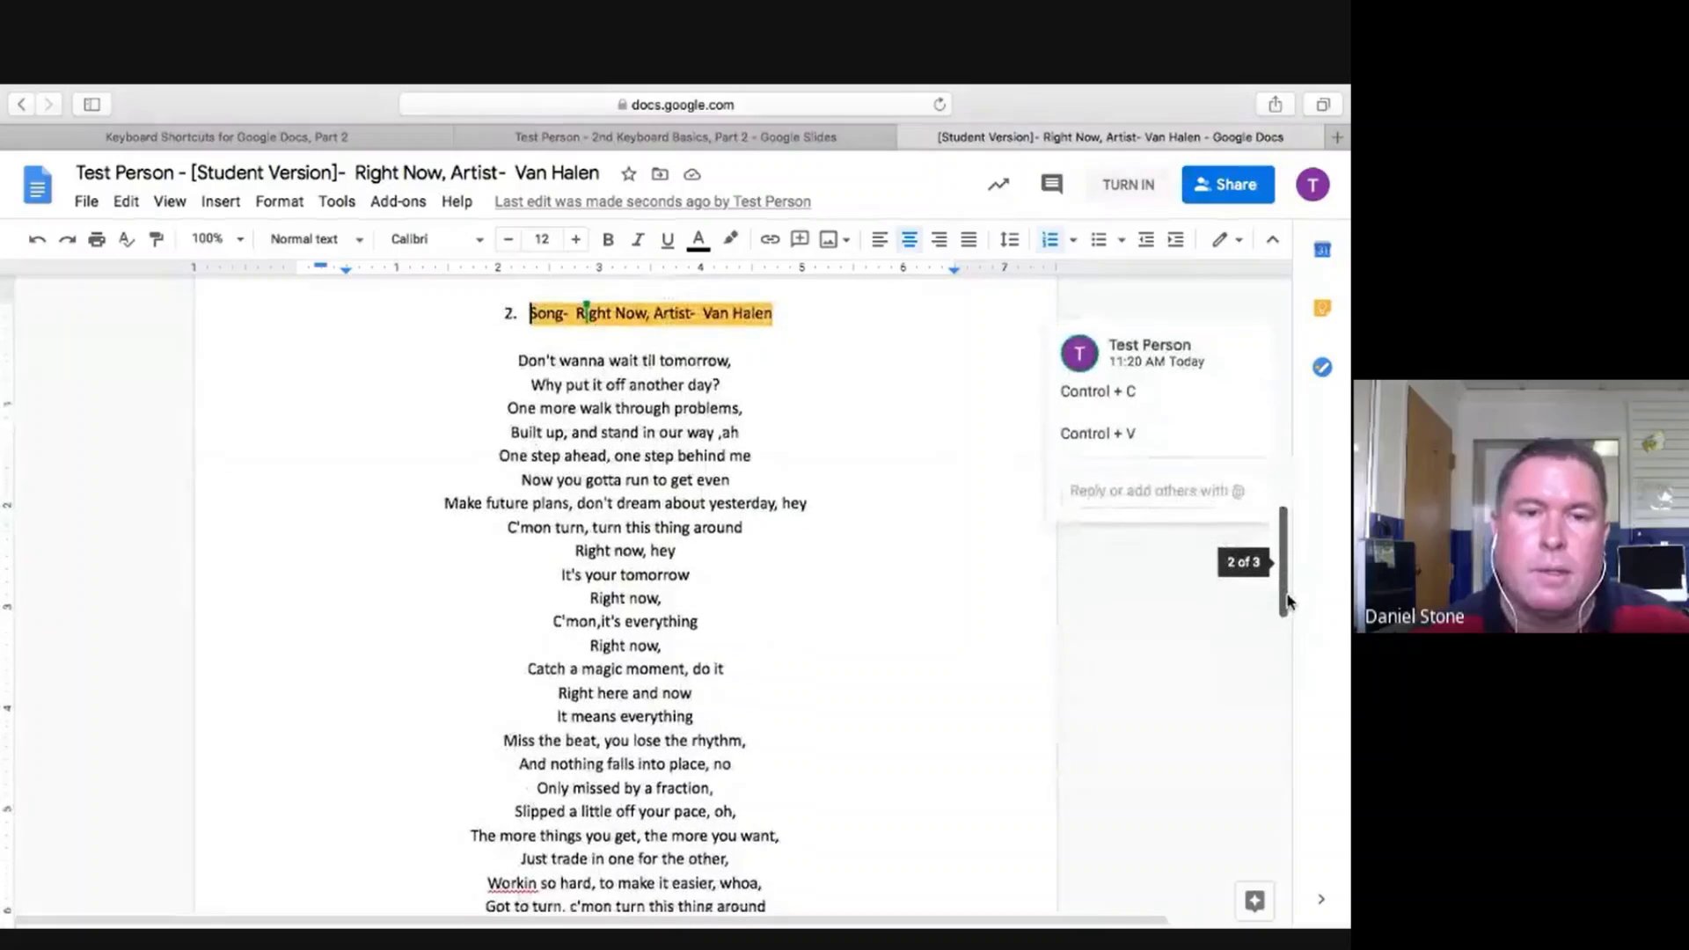
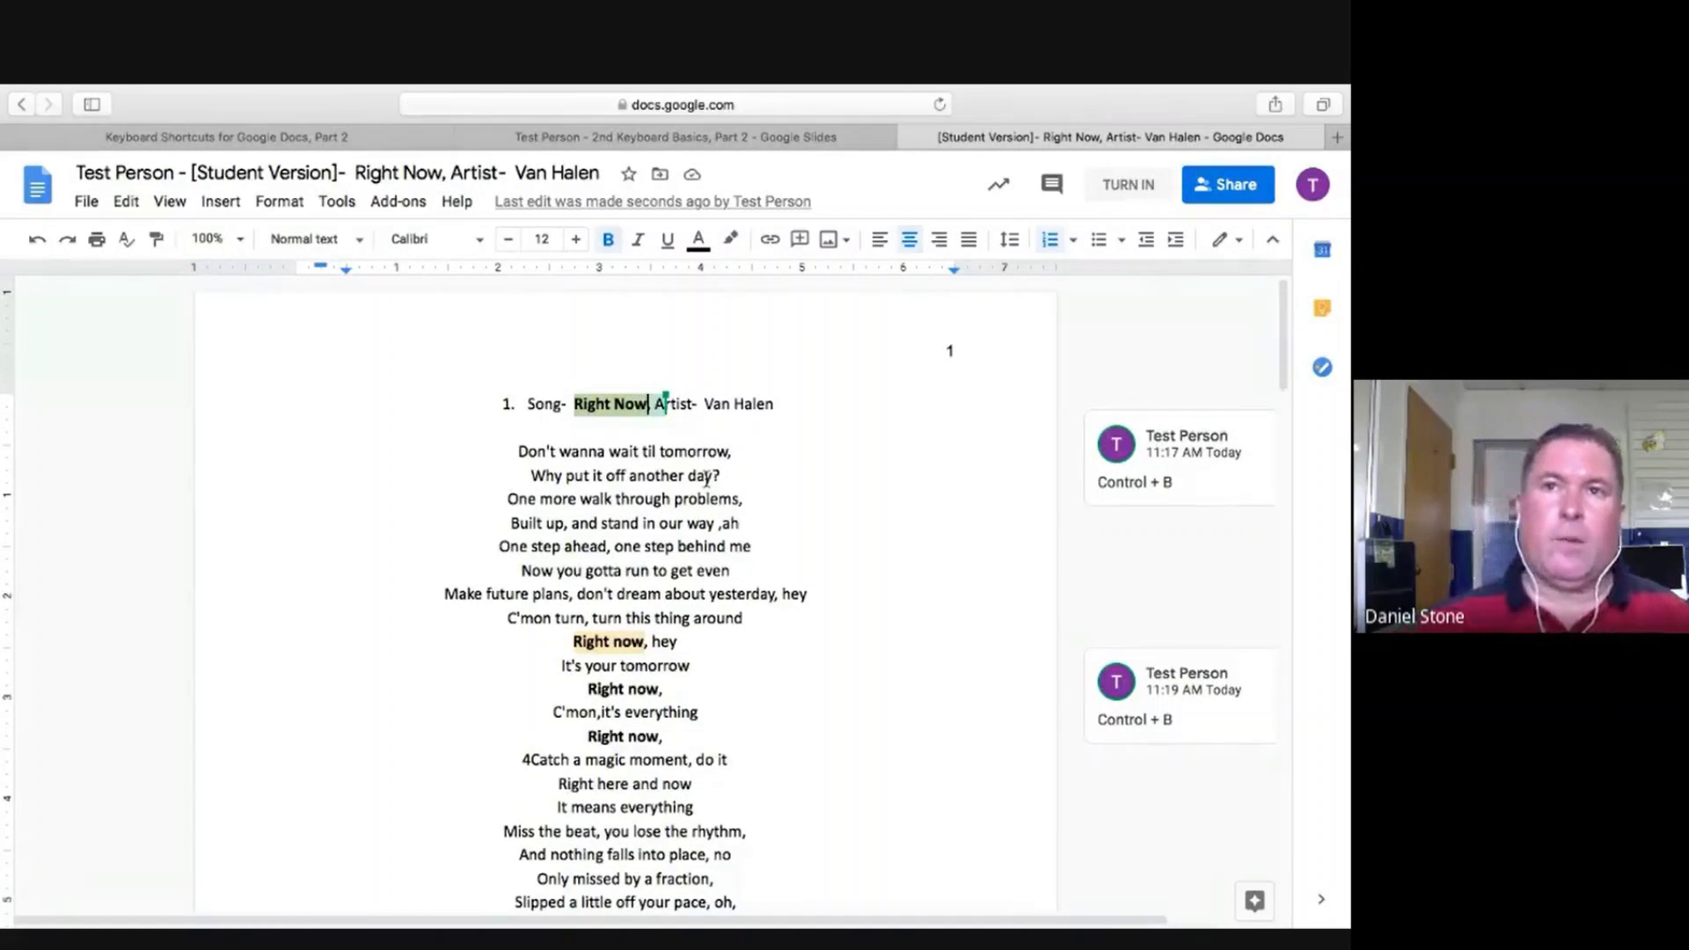
text(,)
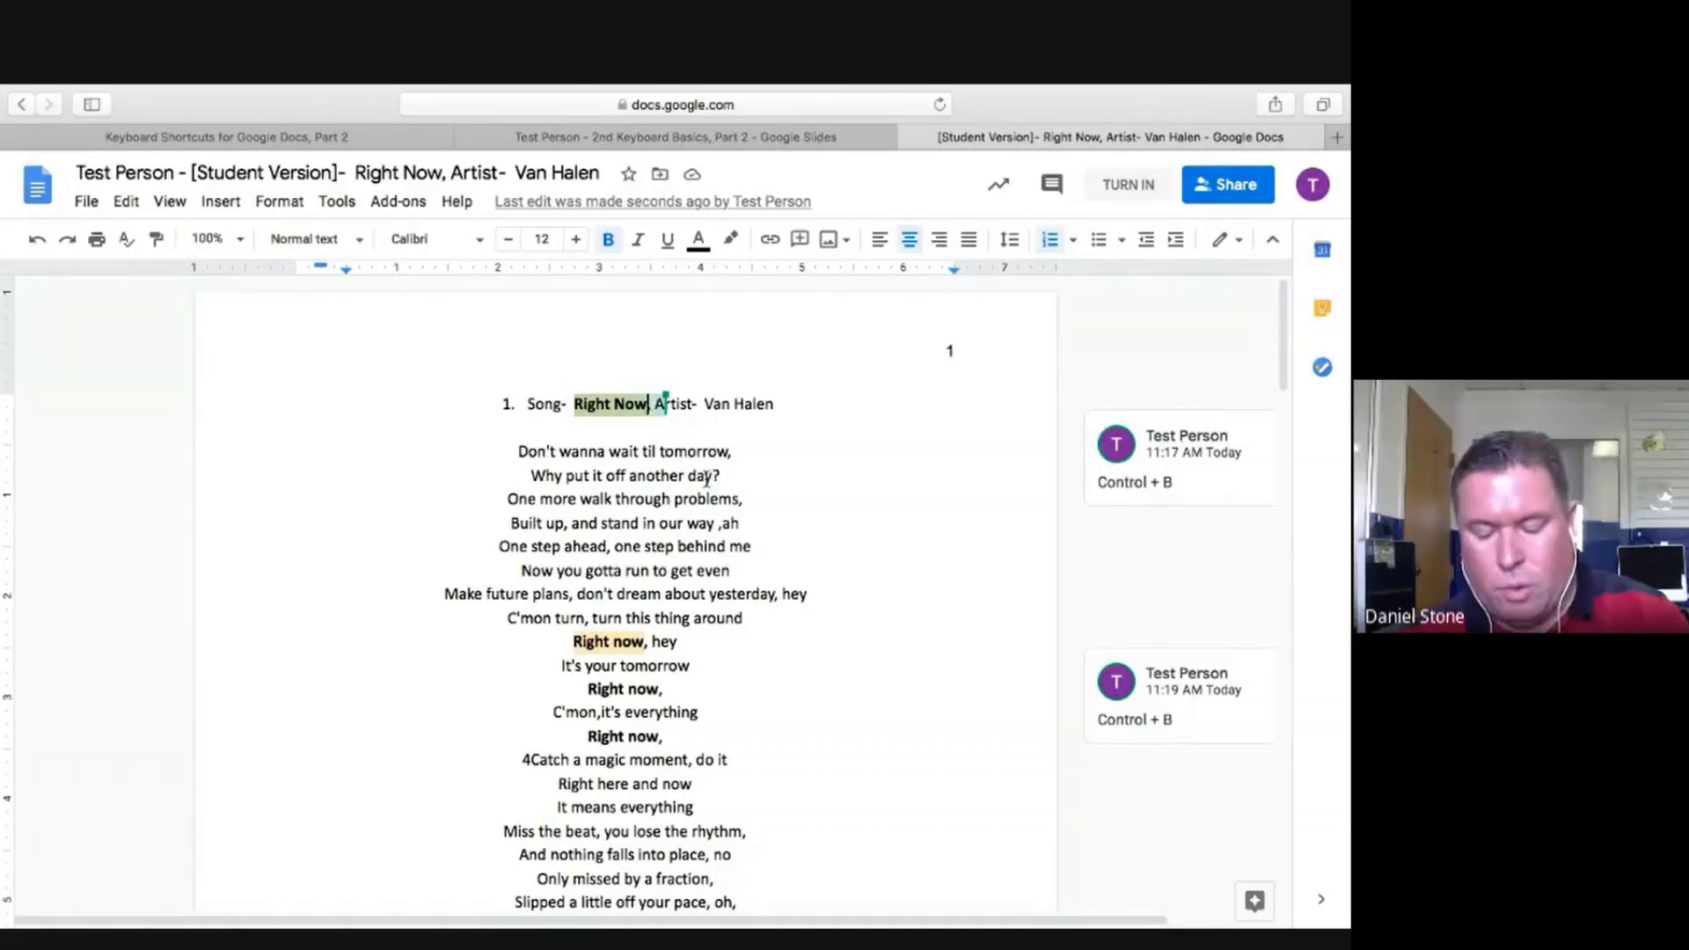
text(,)
key(BackSpace)
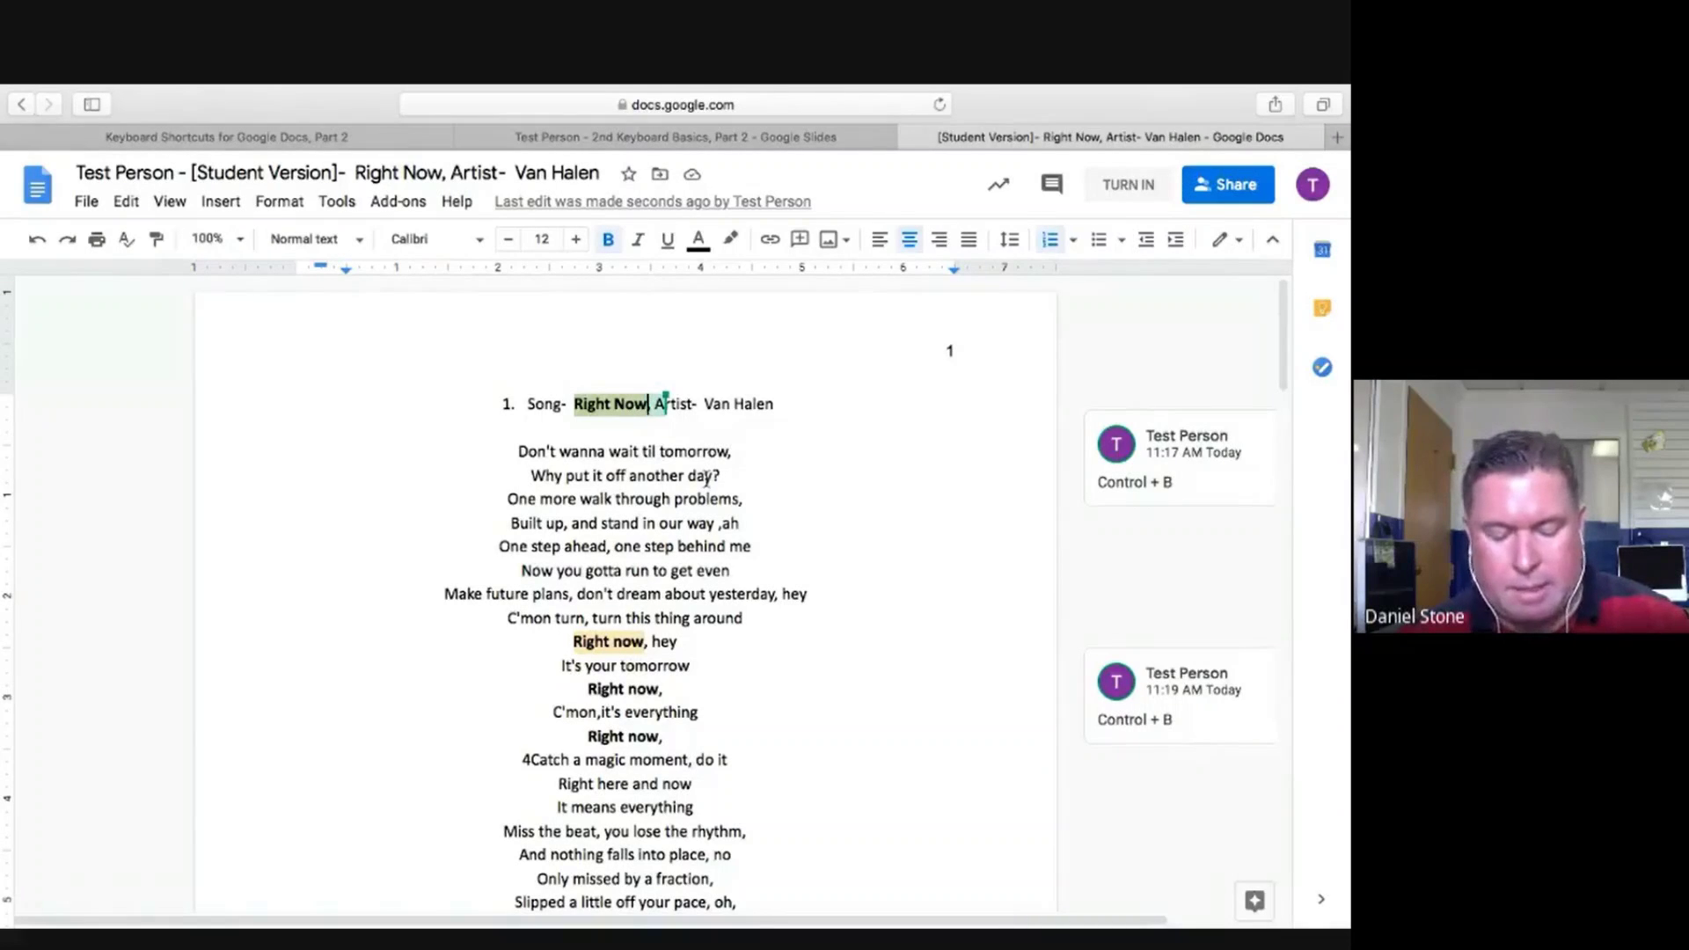
key(BackSpace)
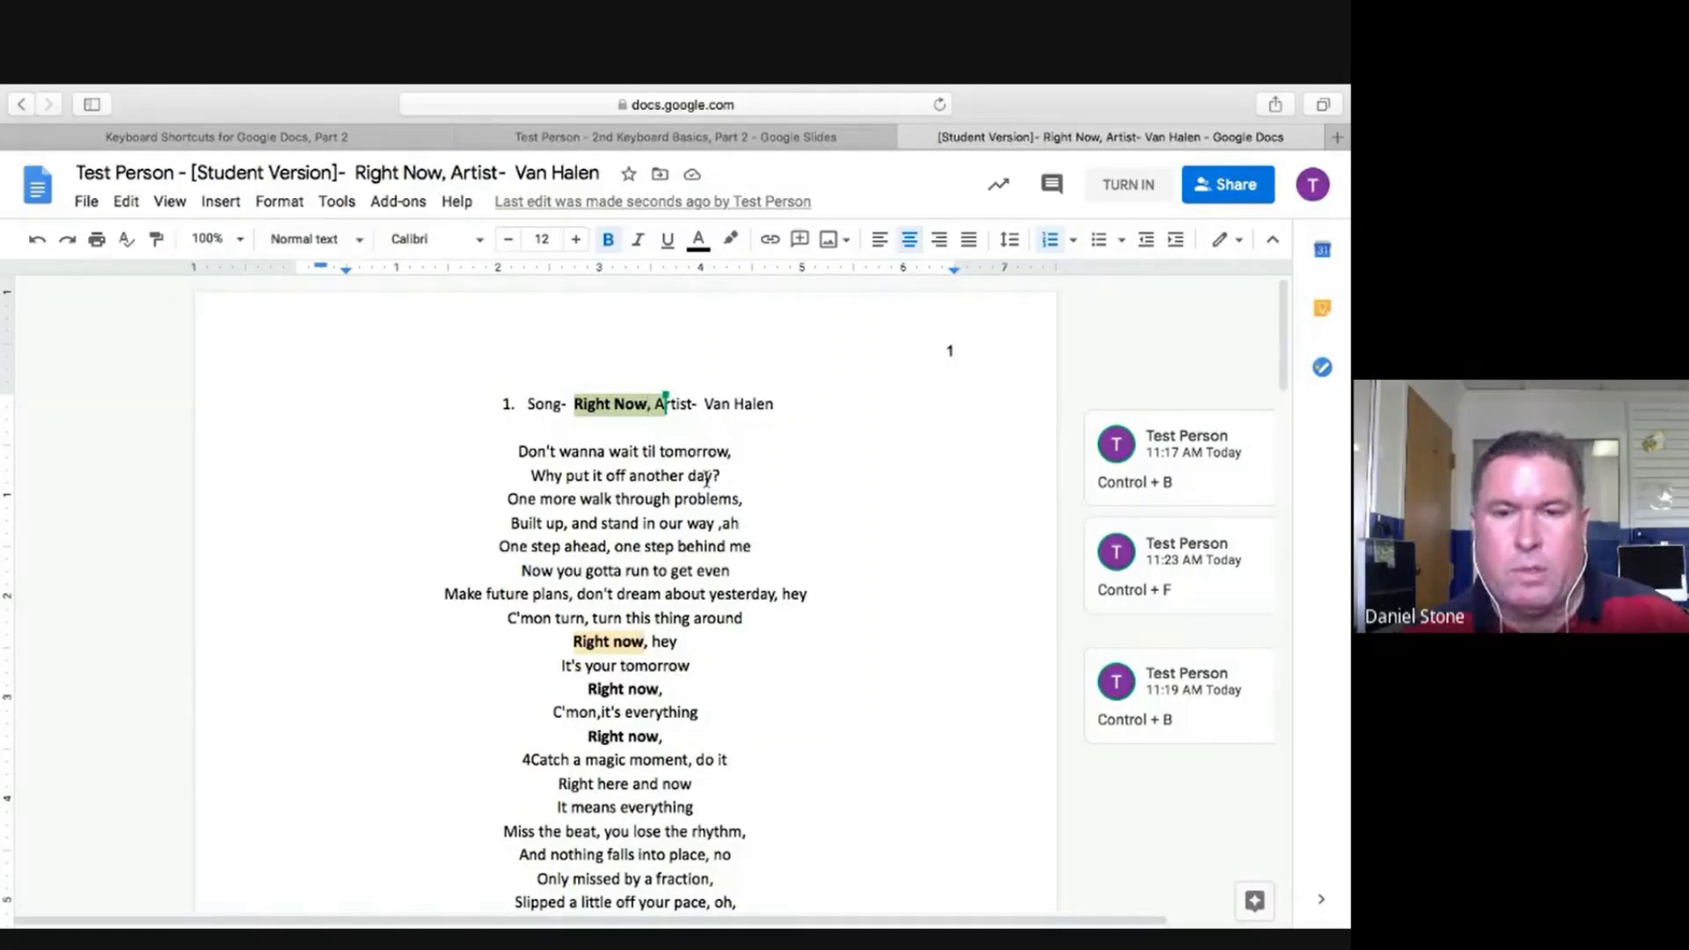
key(BackSpace)
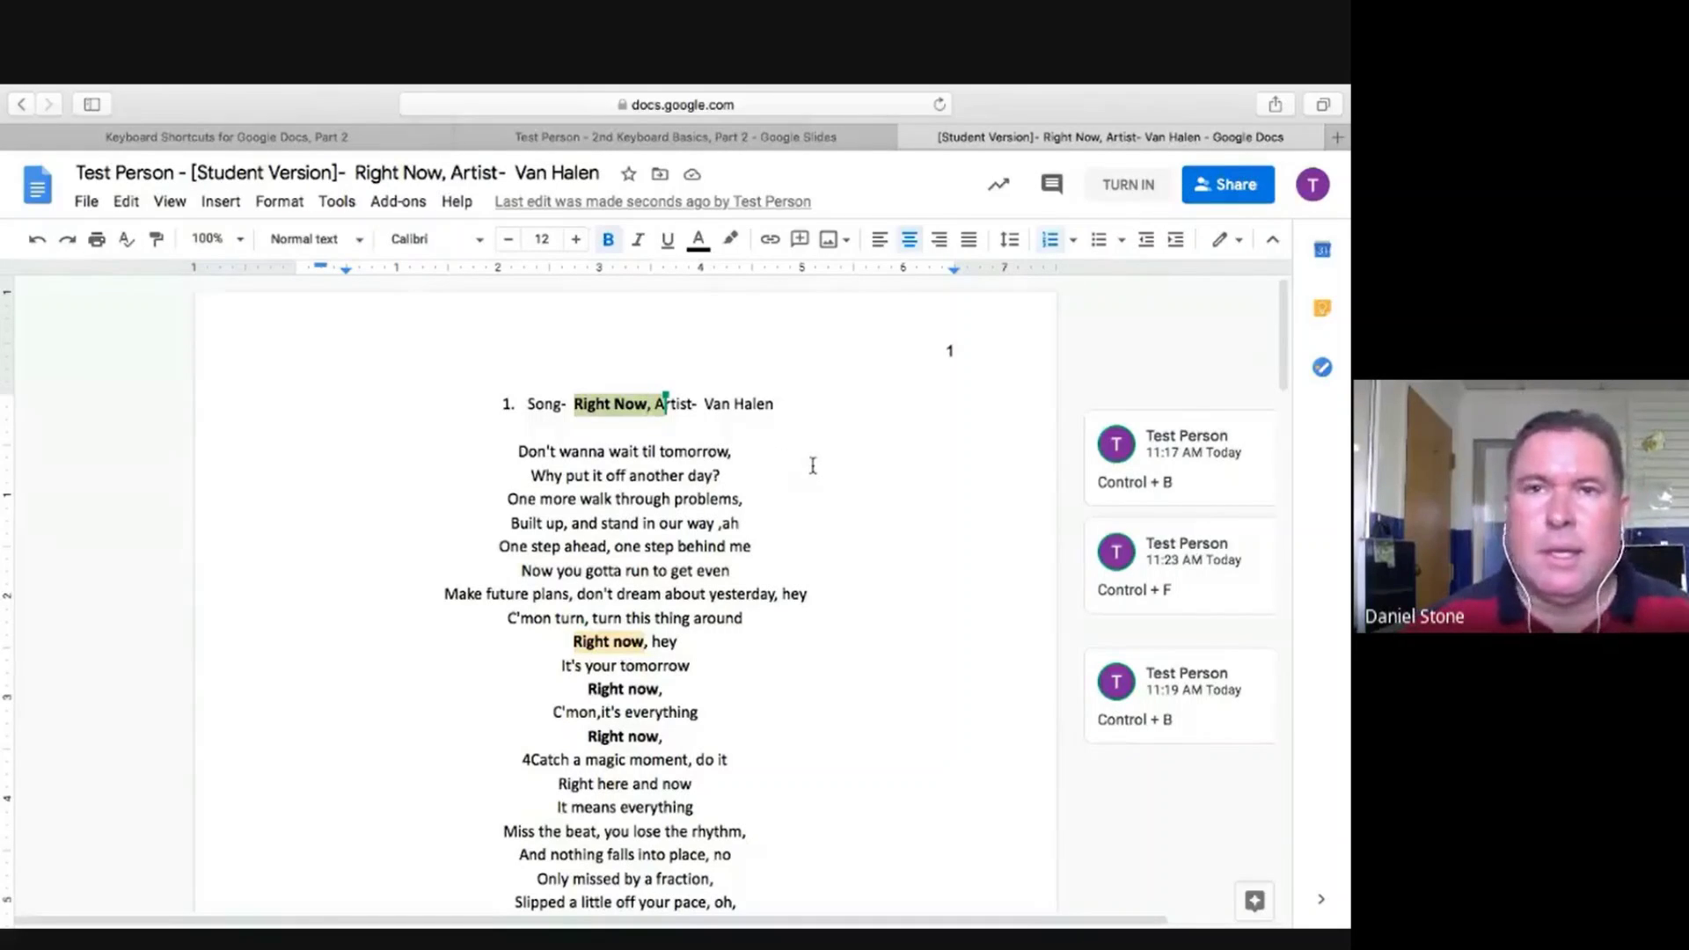
key(BackSpace)
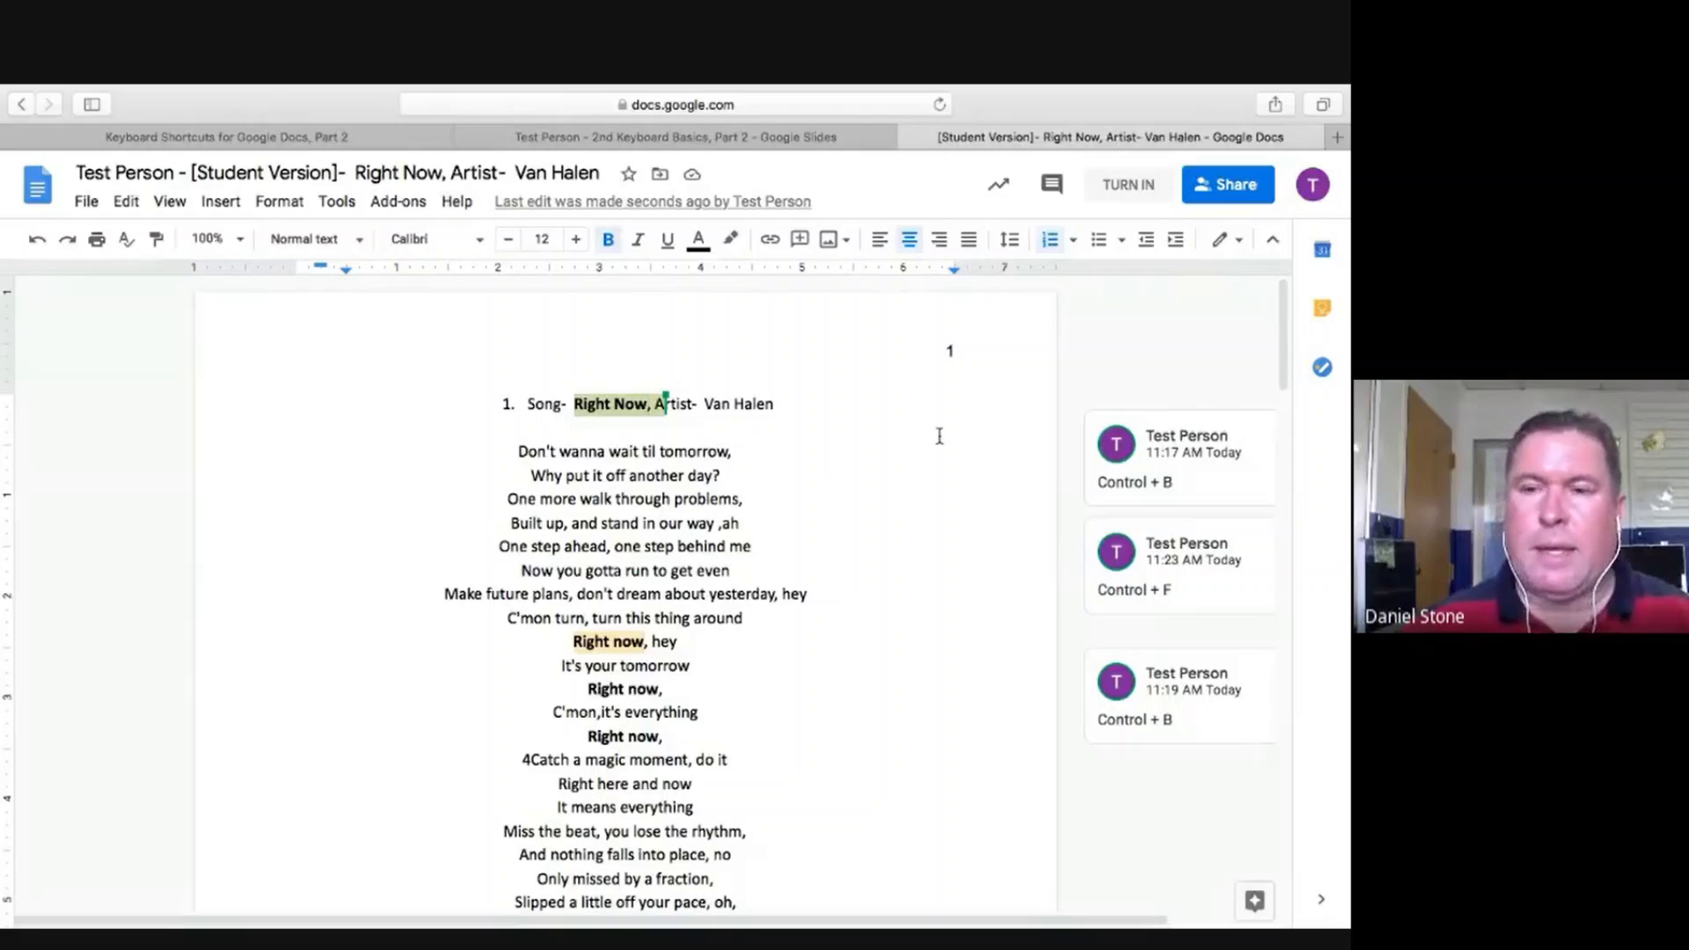
Review both Directions lists on page 3 and the shortcut comments beside the lyrics on pages 1 and 2.
drag(1282, 368, 1196, 773)
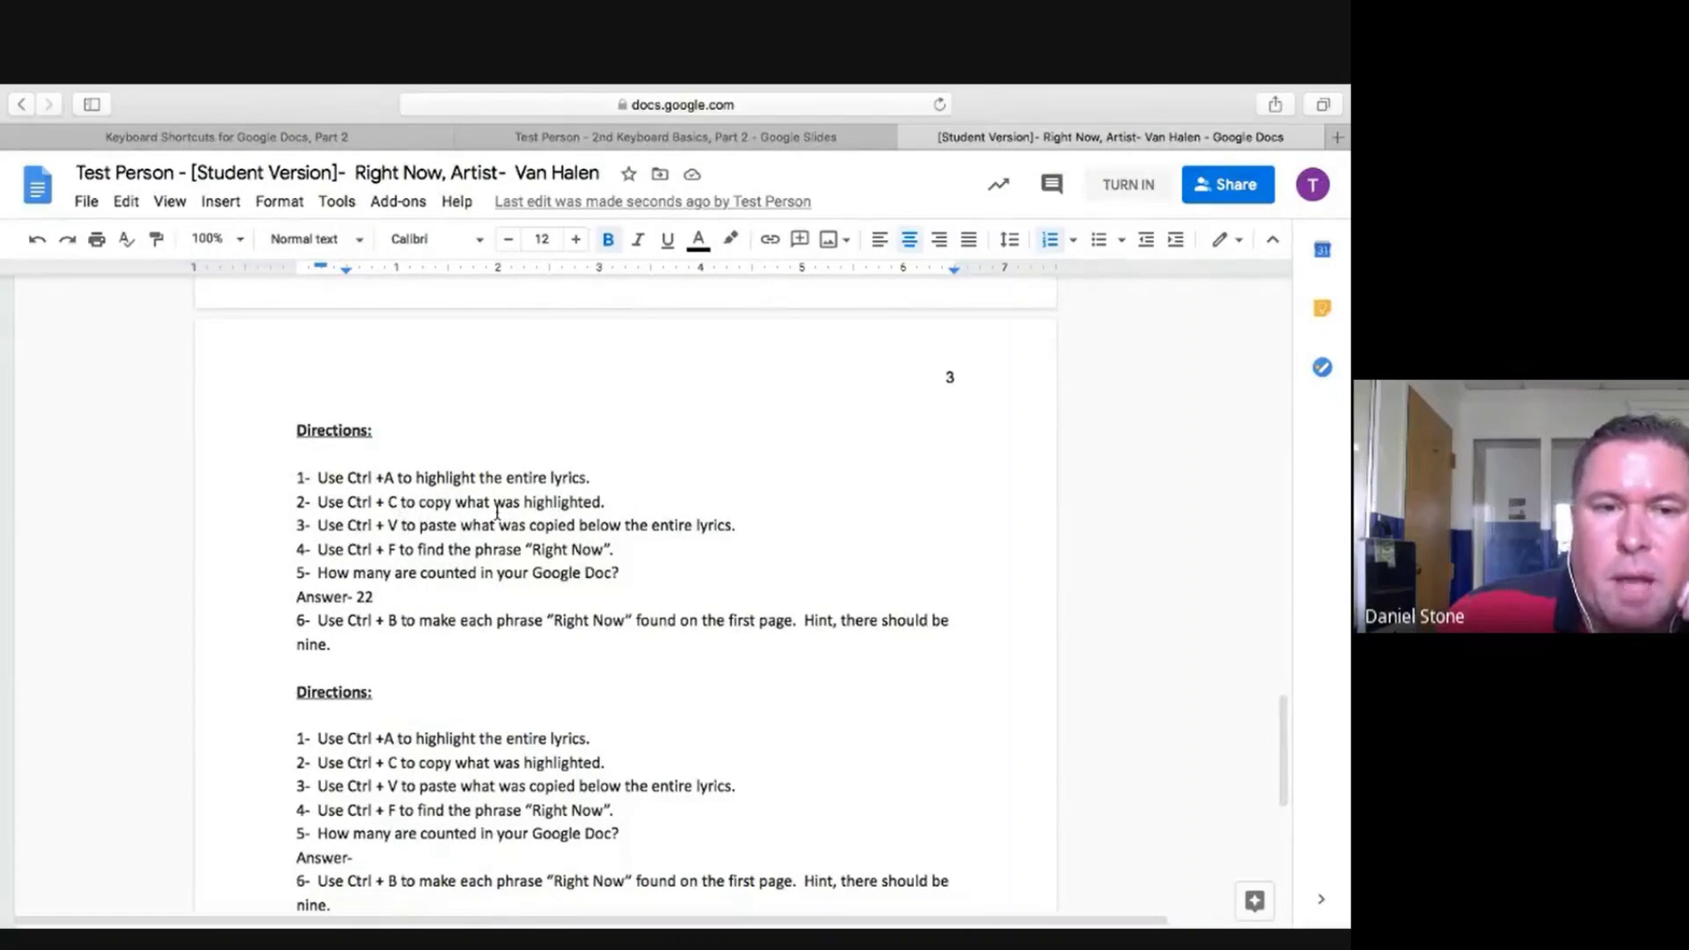
mouse_move(1283, 737)
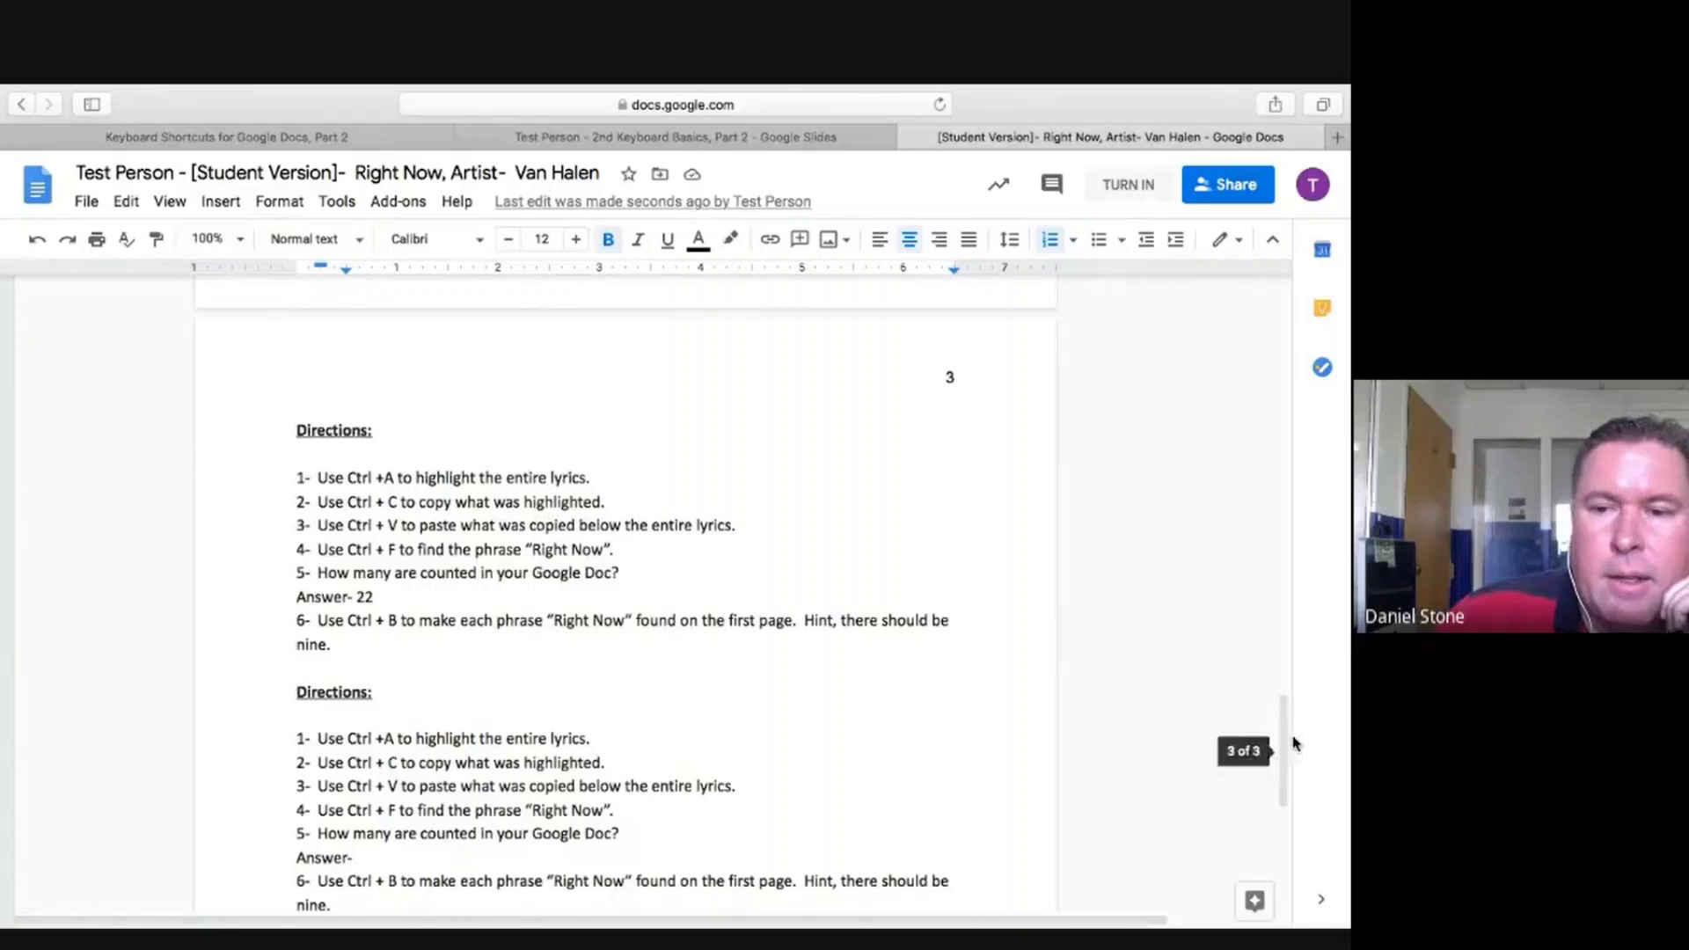
drag(1283, 737, 1283, 509)
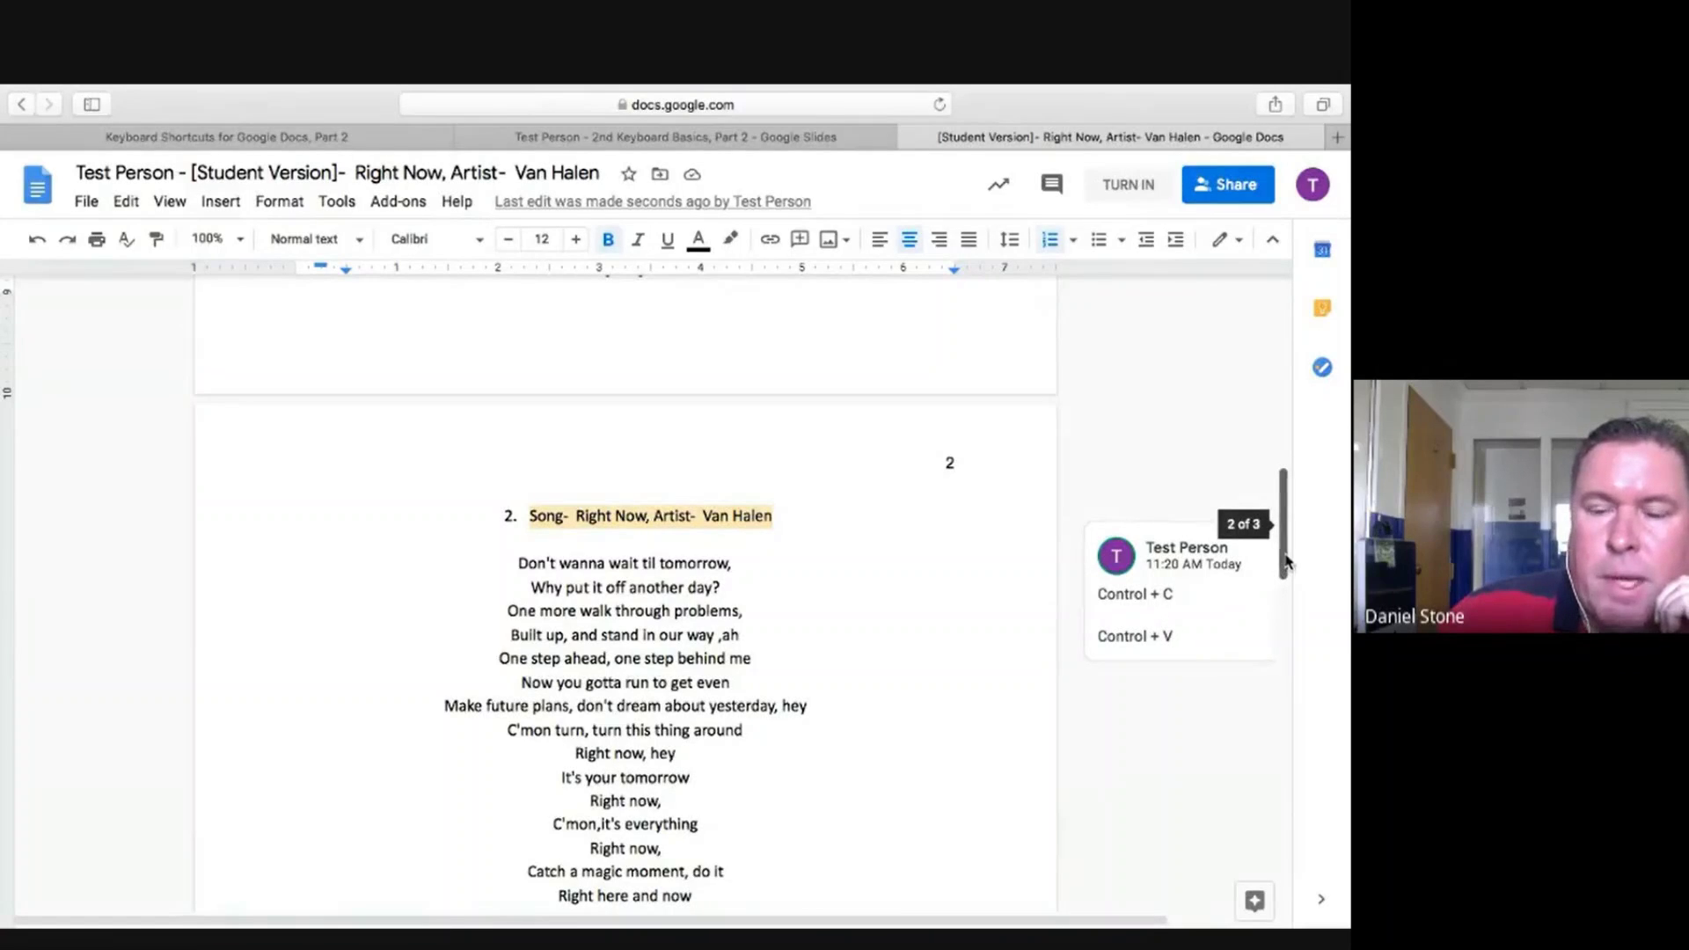
drag(1281, 567, 1240, 799)
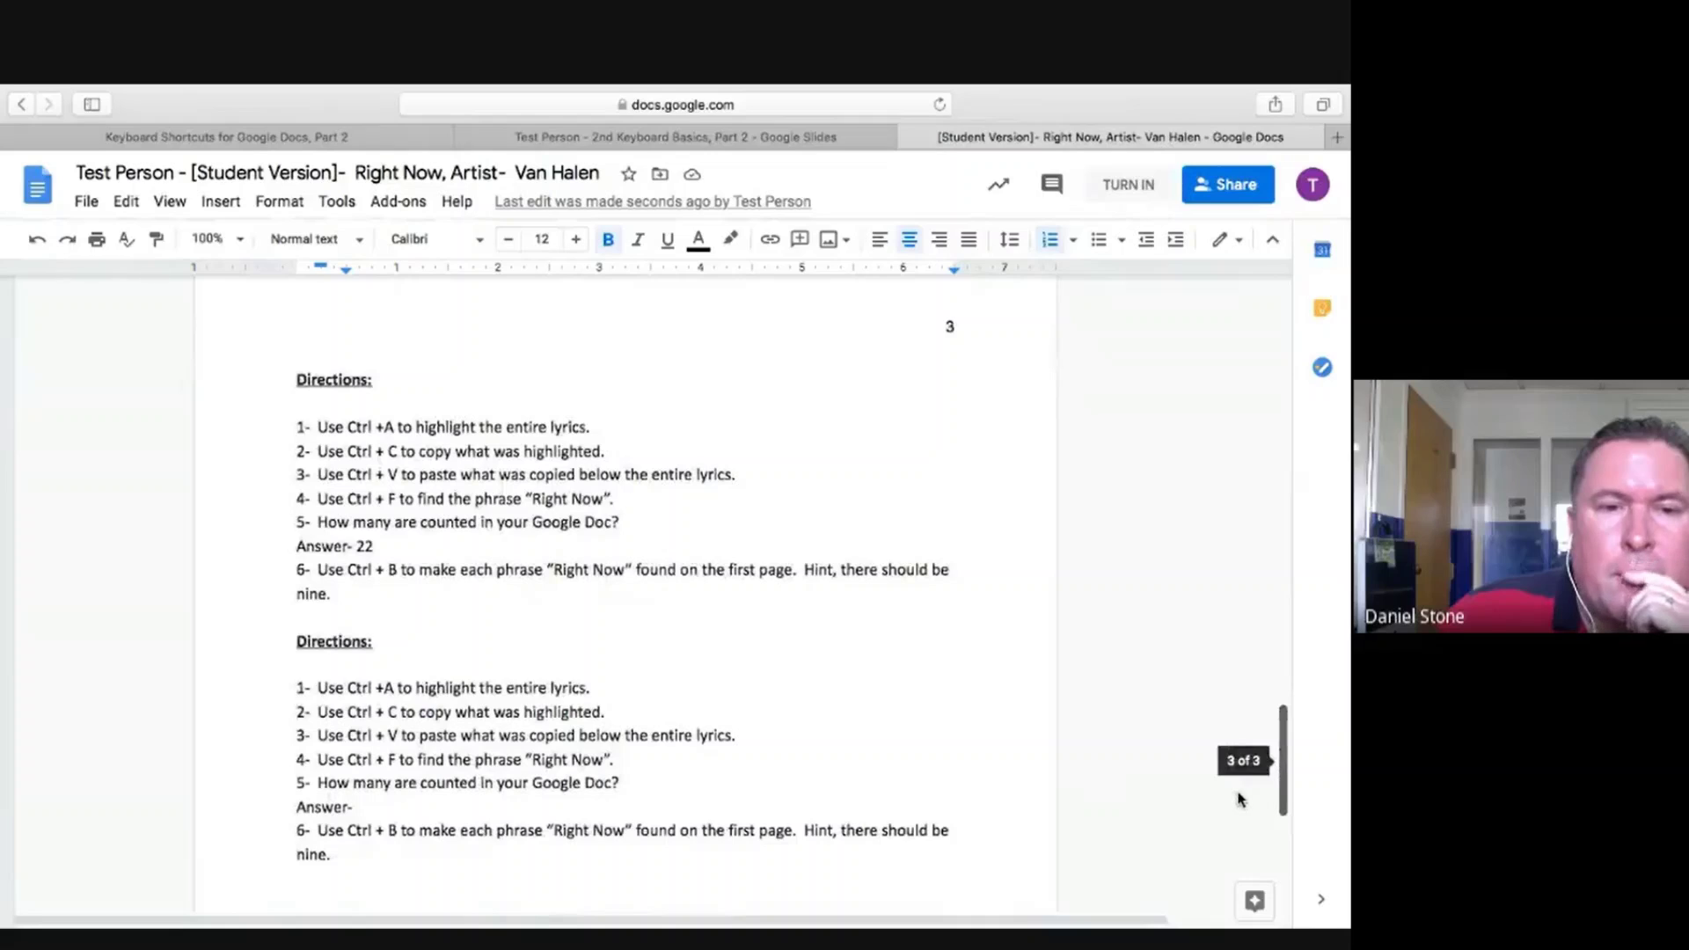
scroll(1238, 799, down, 1)
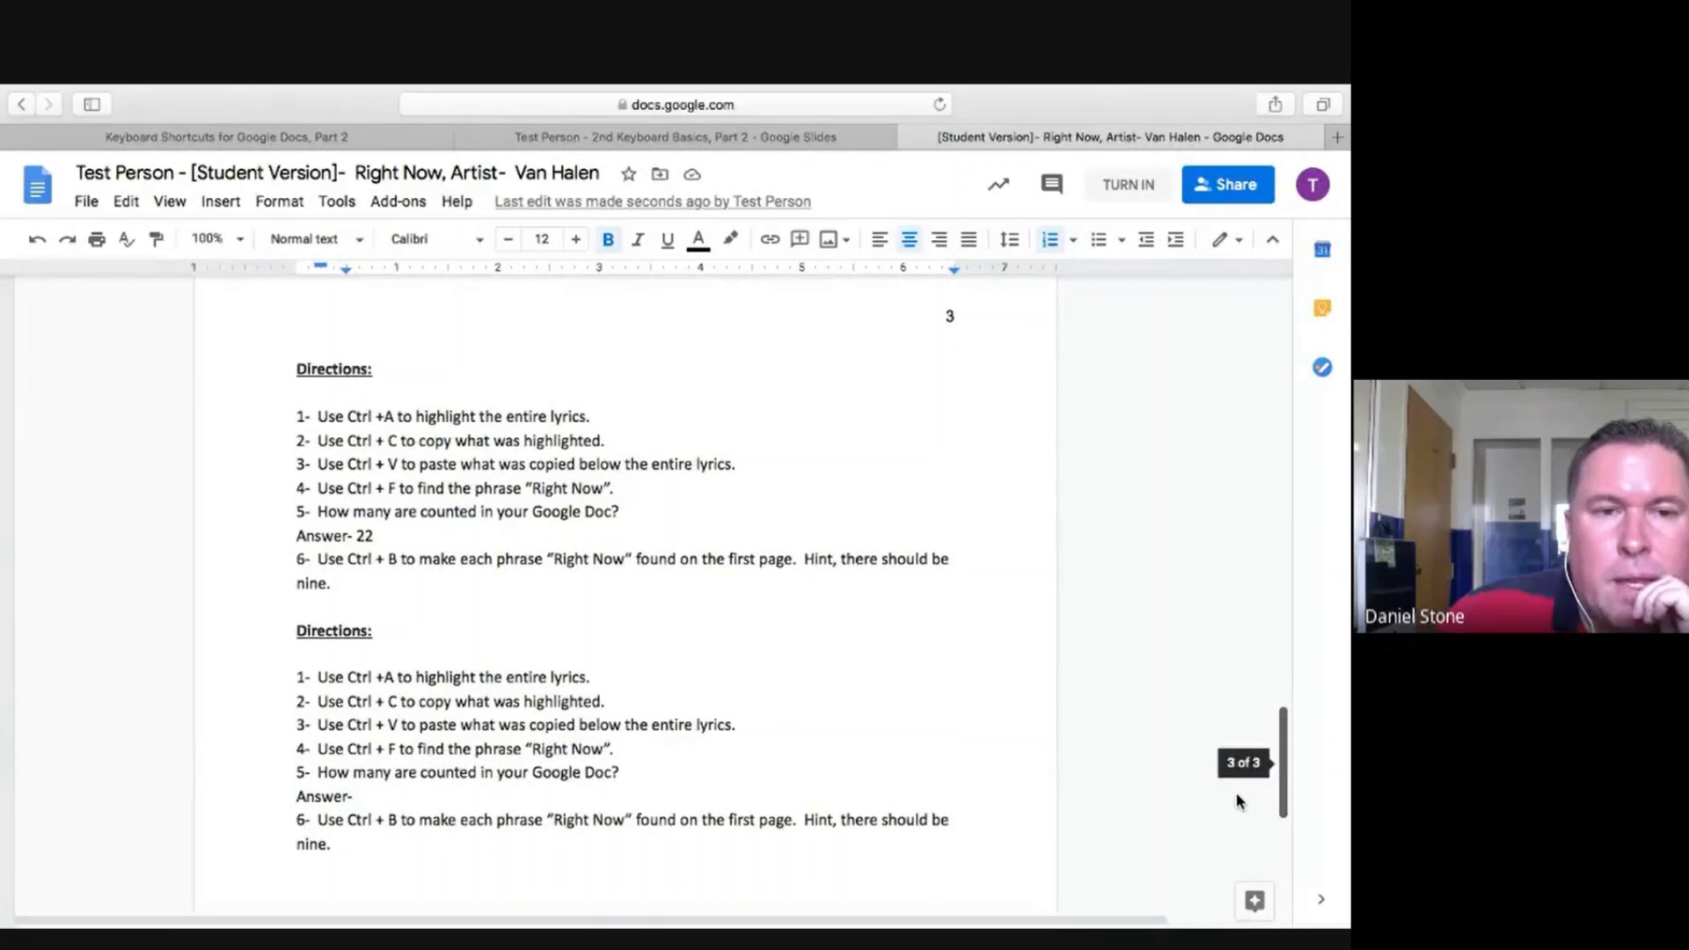
drag(1237, 800, 1142, 392)
scroll(1142, 393, up, 1)
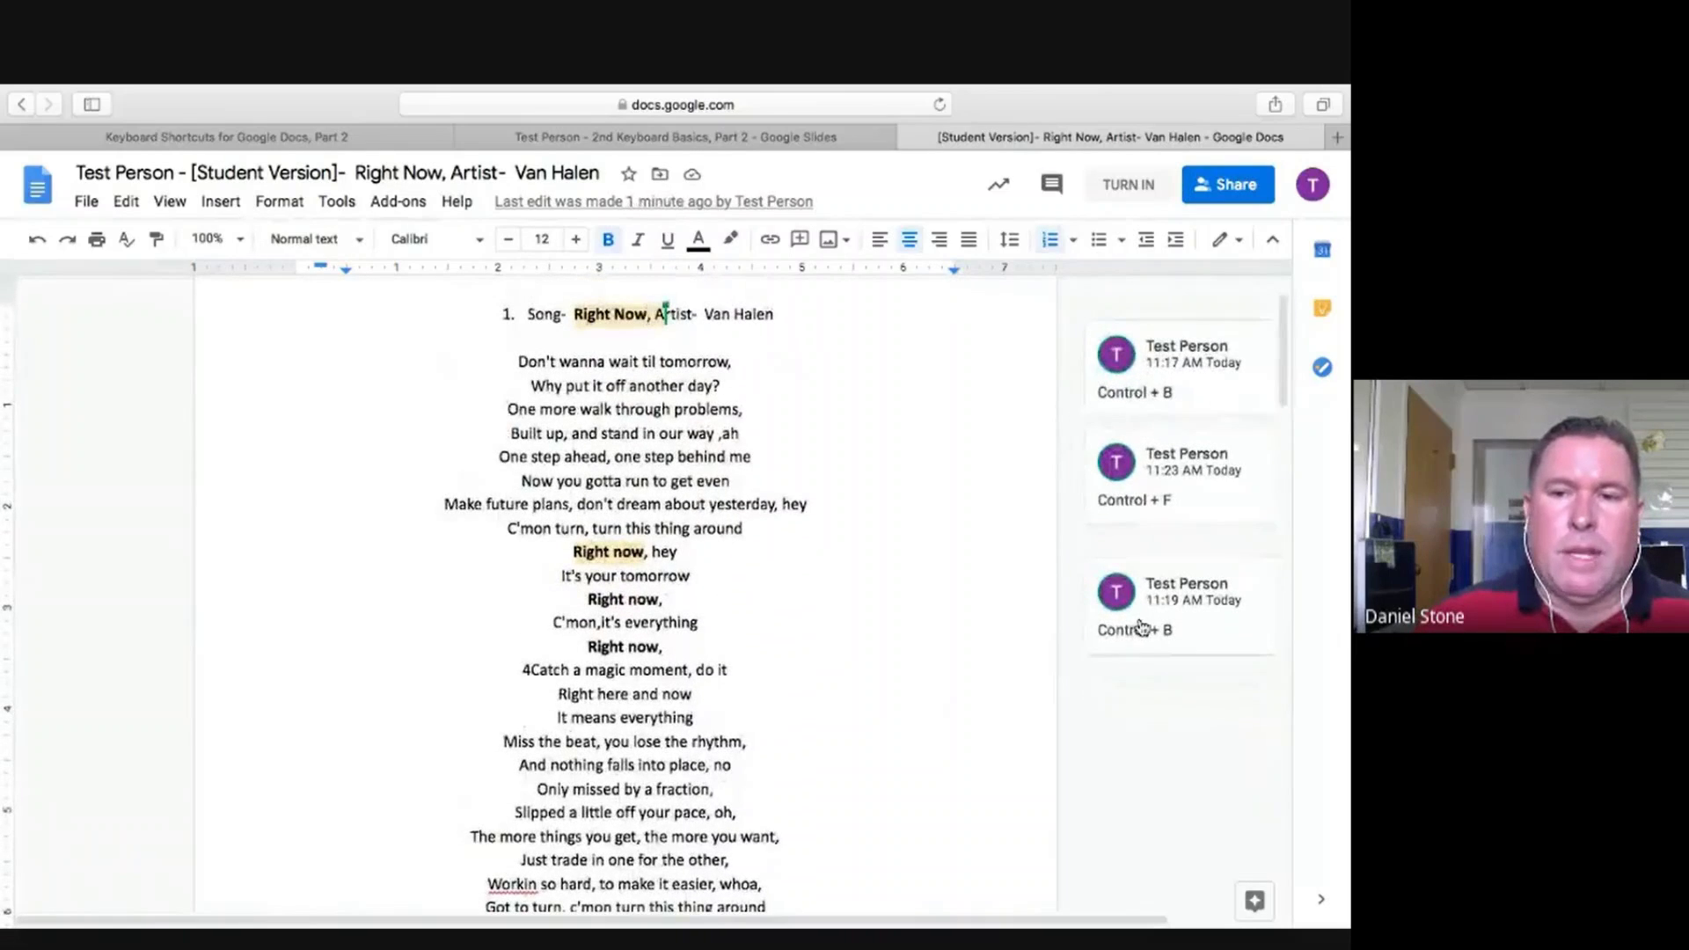
Select the entire second Directions block on page 3 and attach the comment "Conttrol + X" to it.
drag(1284, 400, 1199, 810)
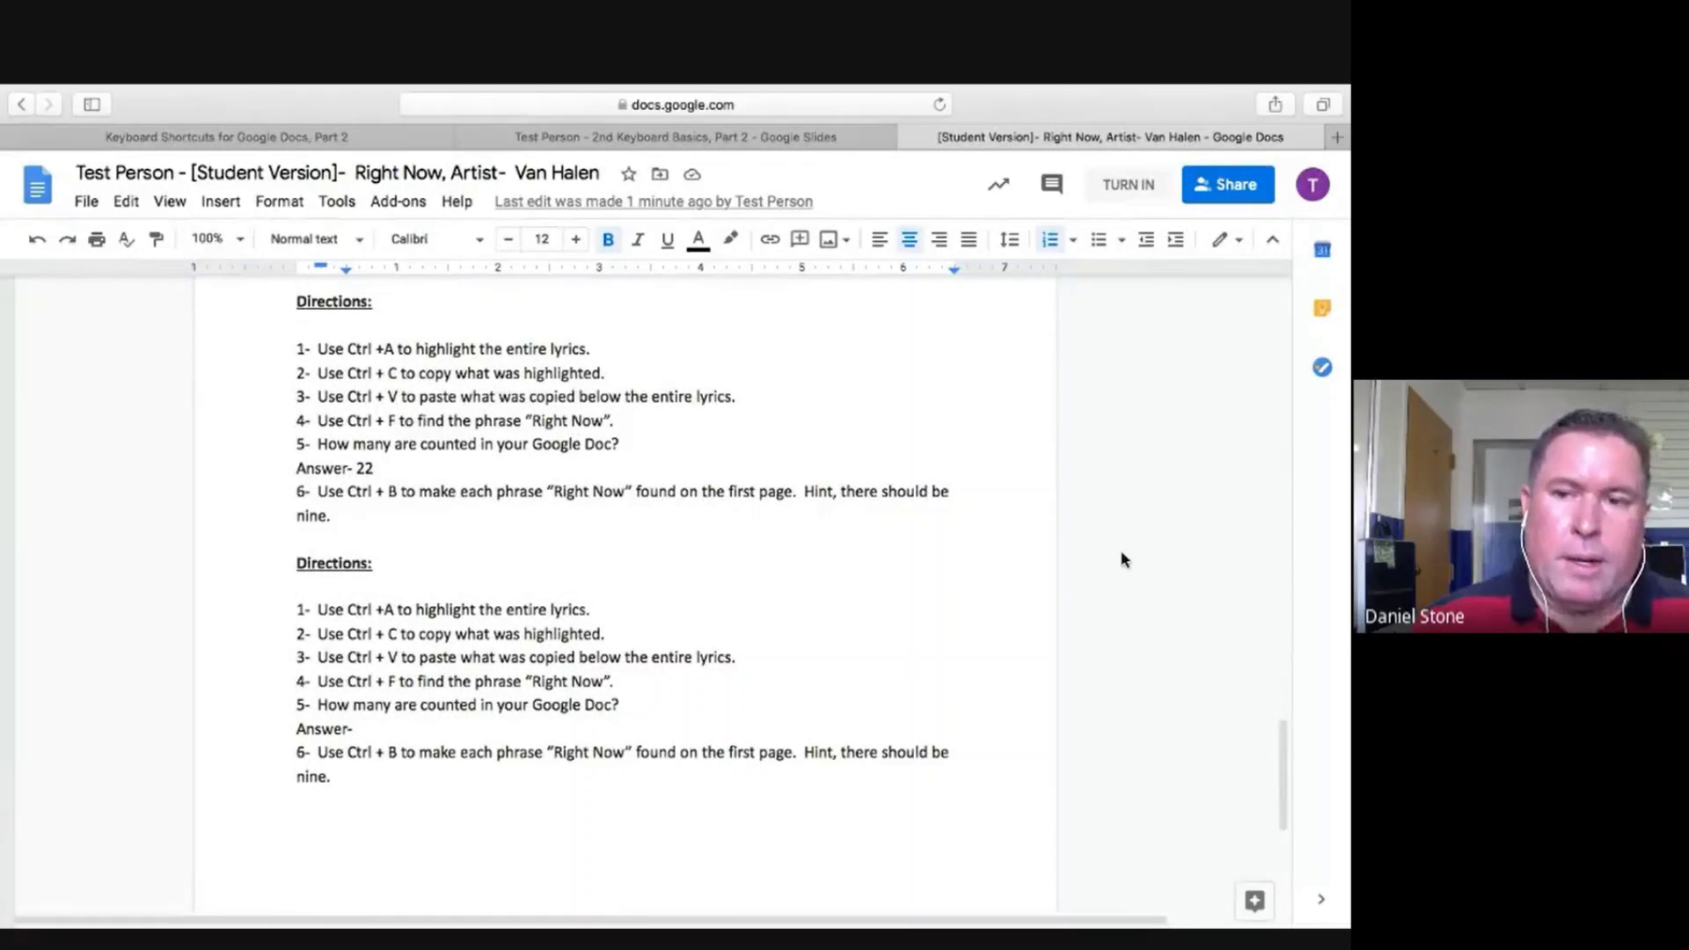
scroll(1280, 722, up, 2)
scroll(1275, 734, down, 1)
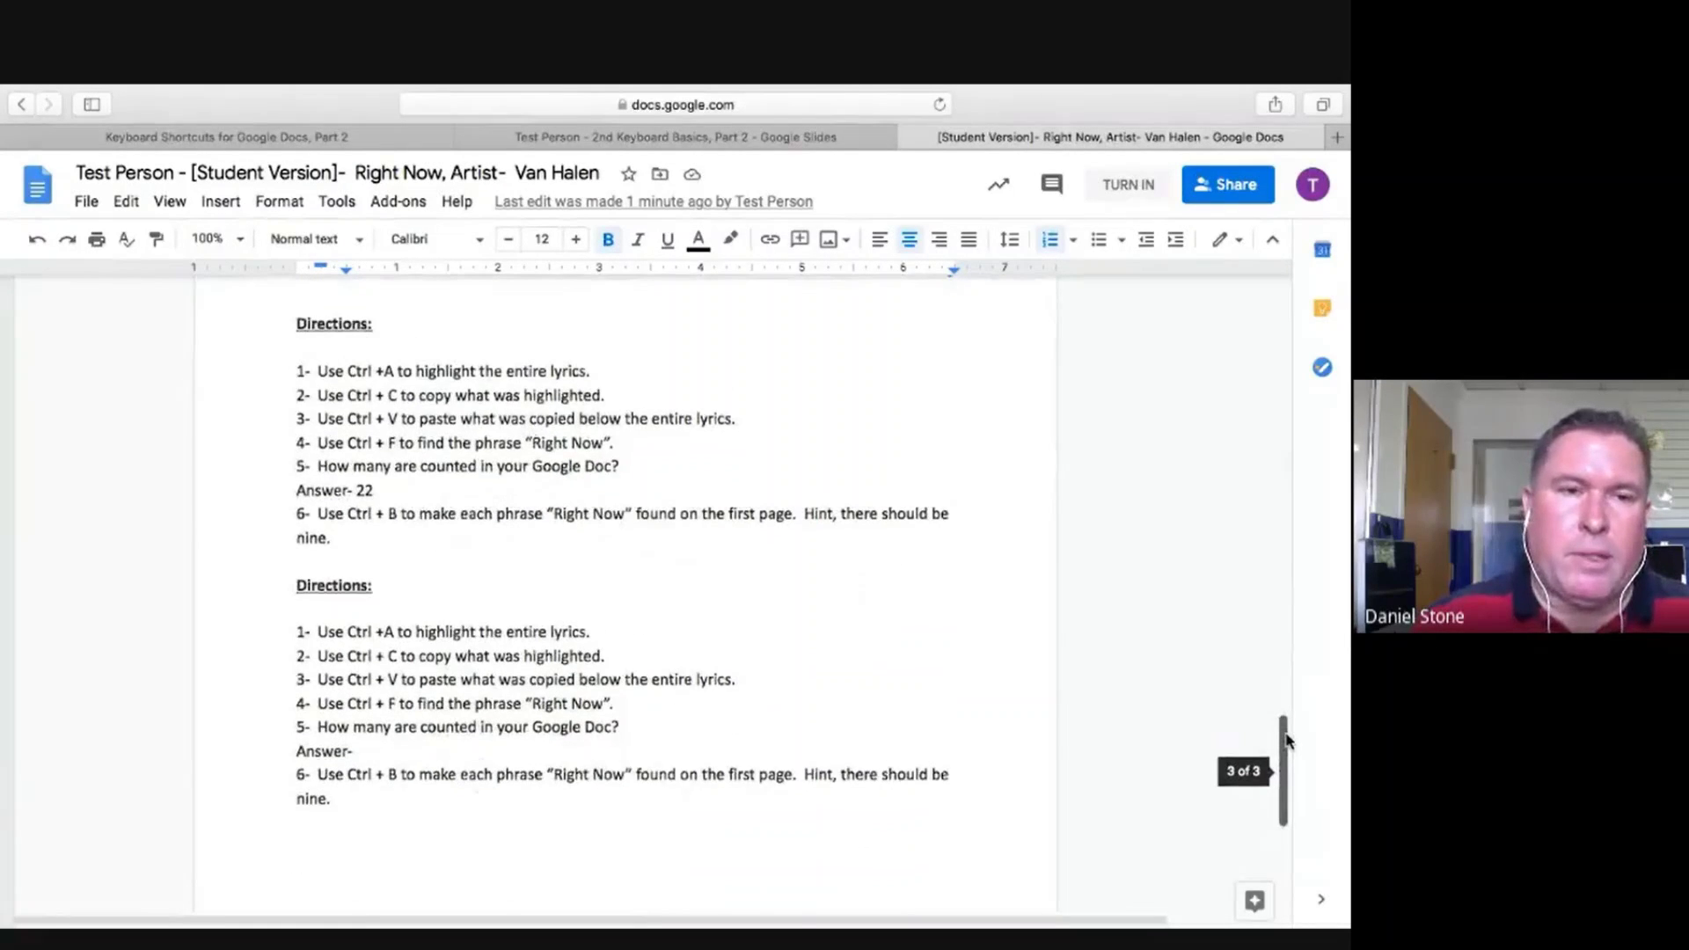
click(297, 584)
key(Down)
key(shift+Down)
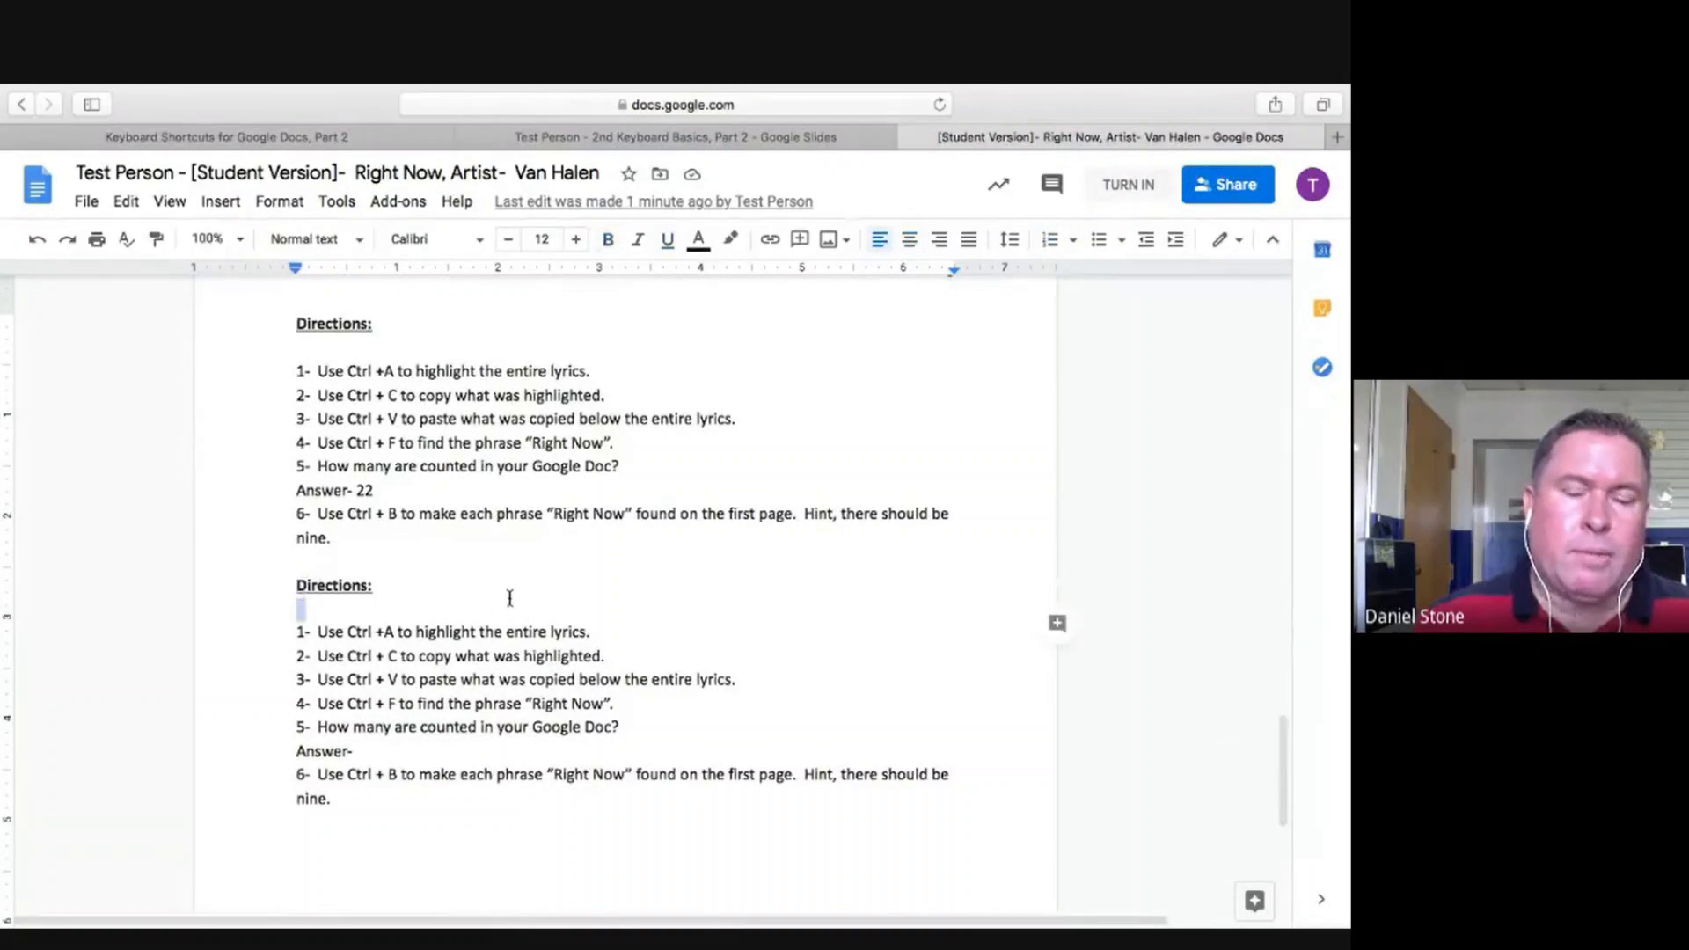
click(815, 710)
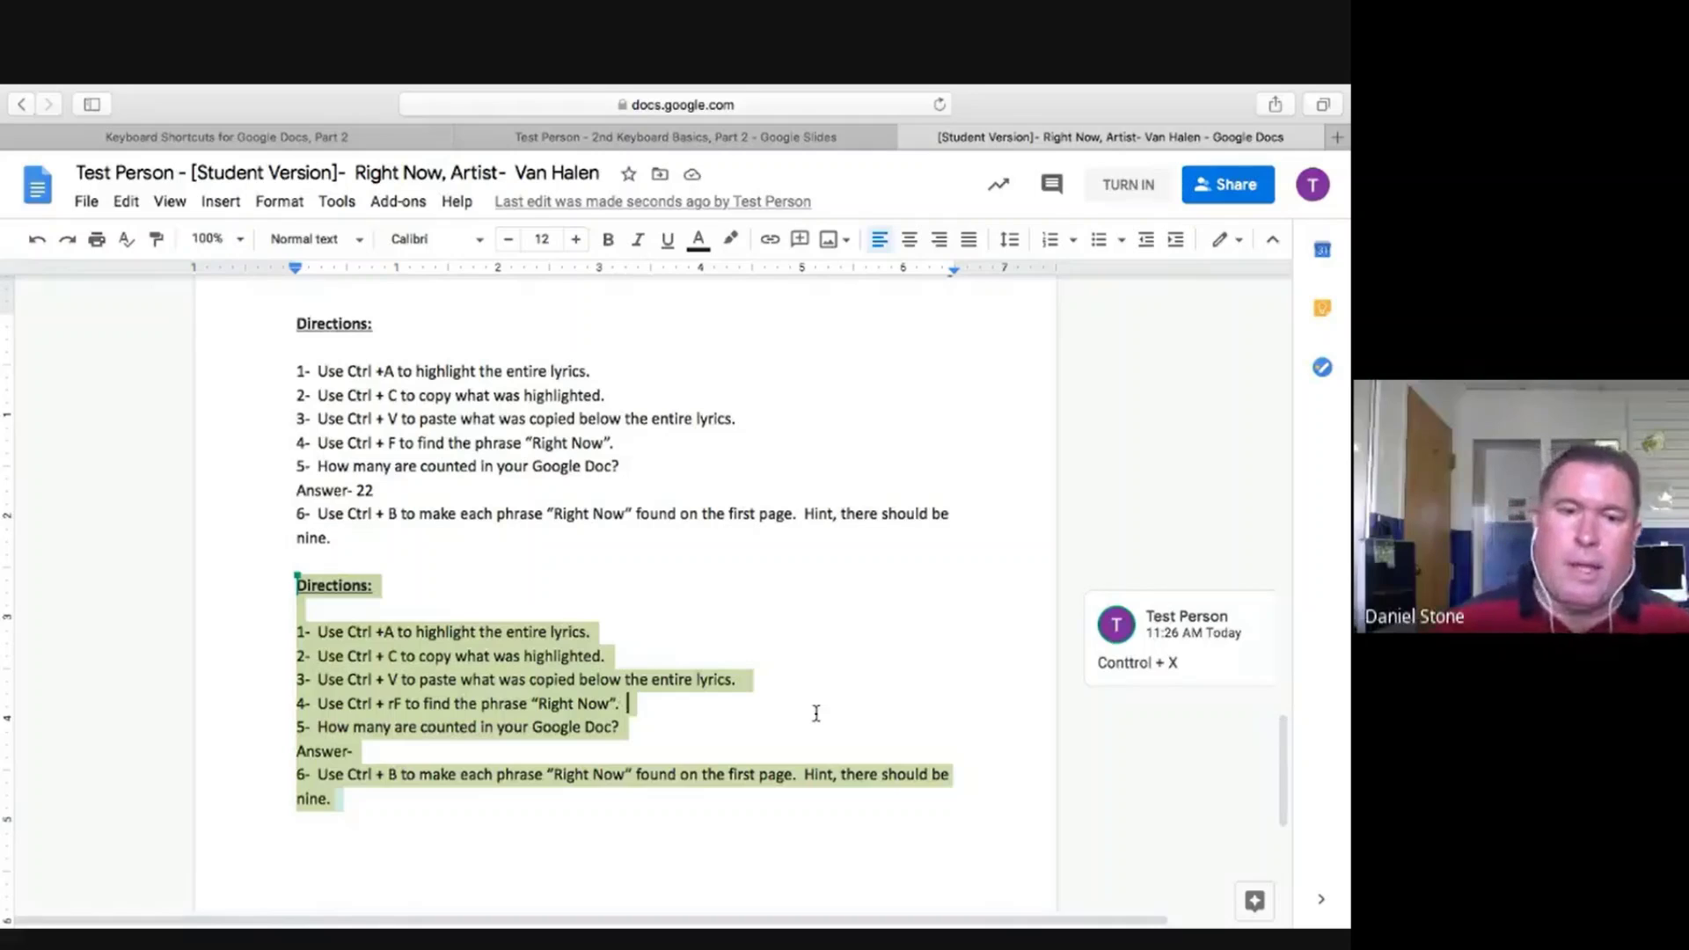
click(809, 711)
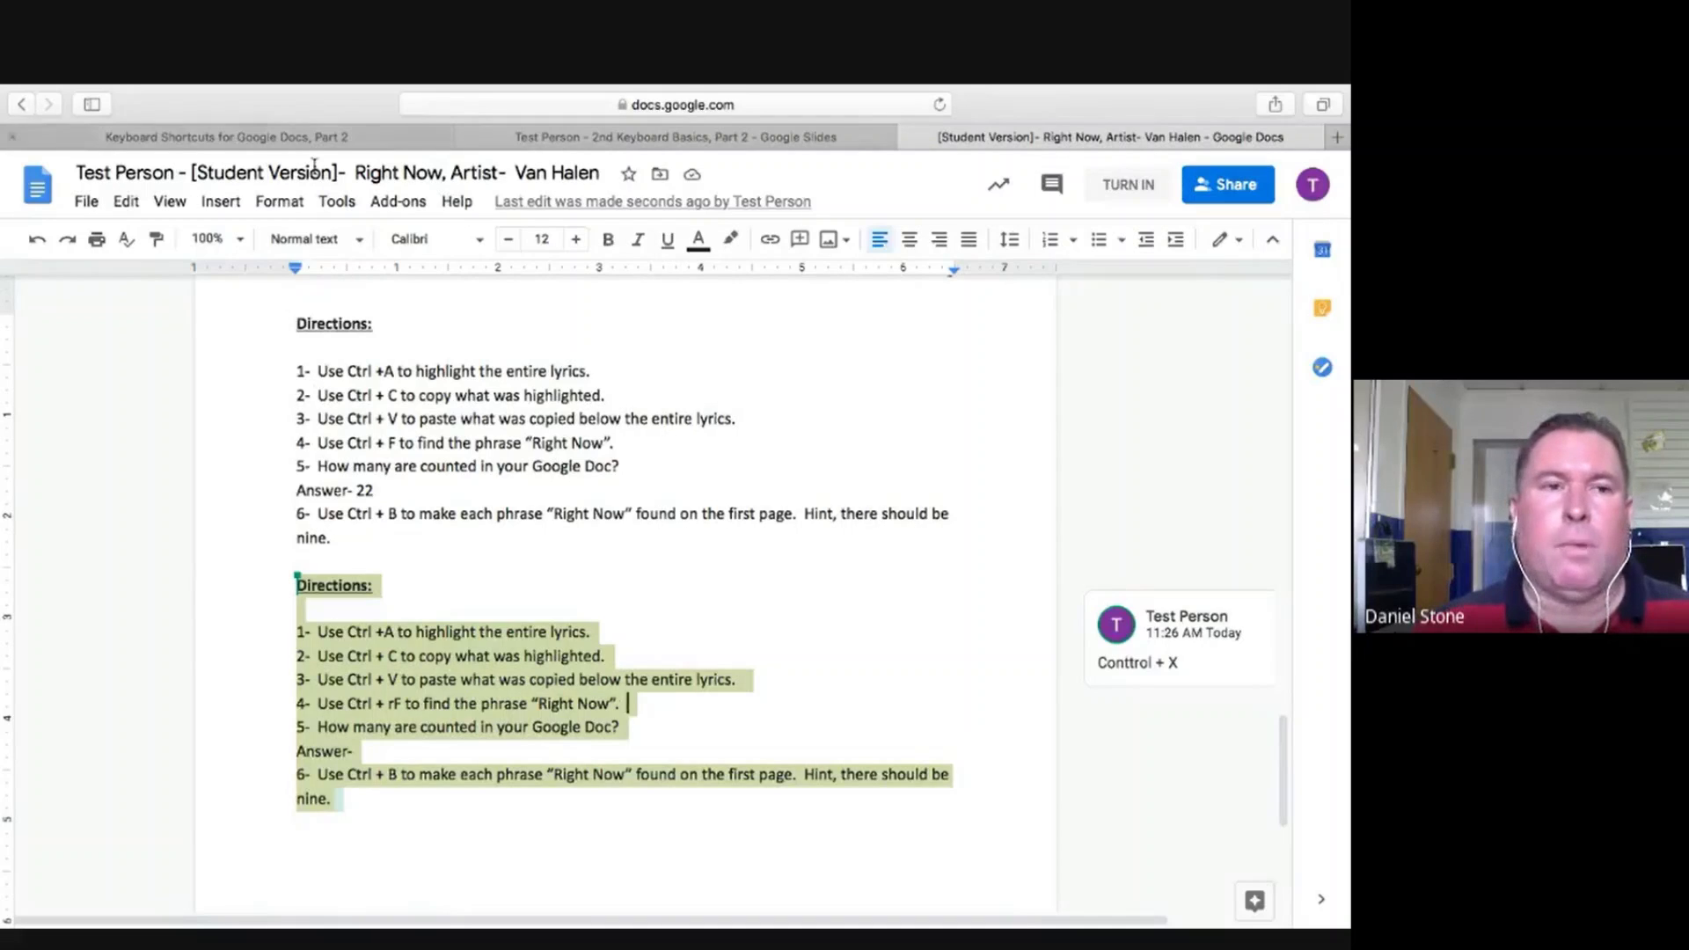
mouse_move(182, 87)
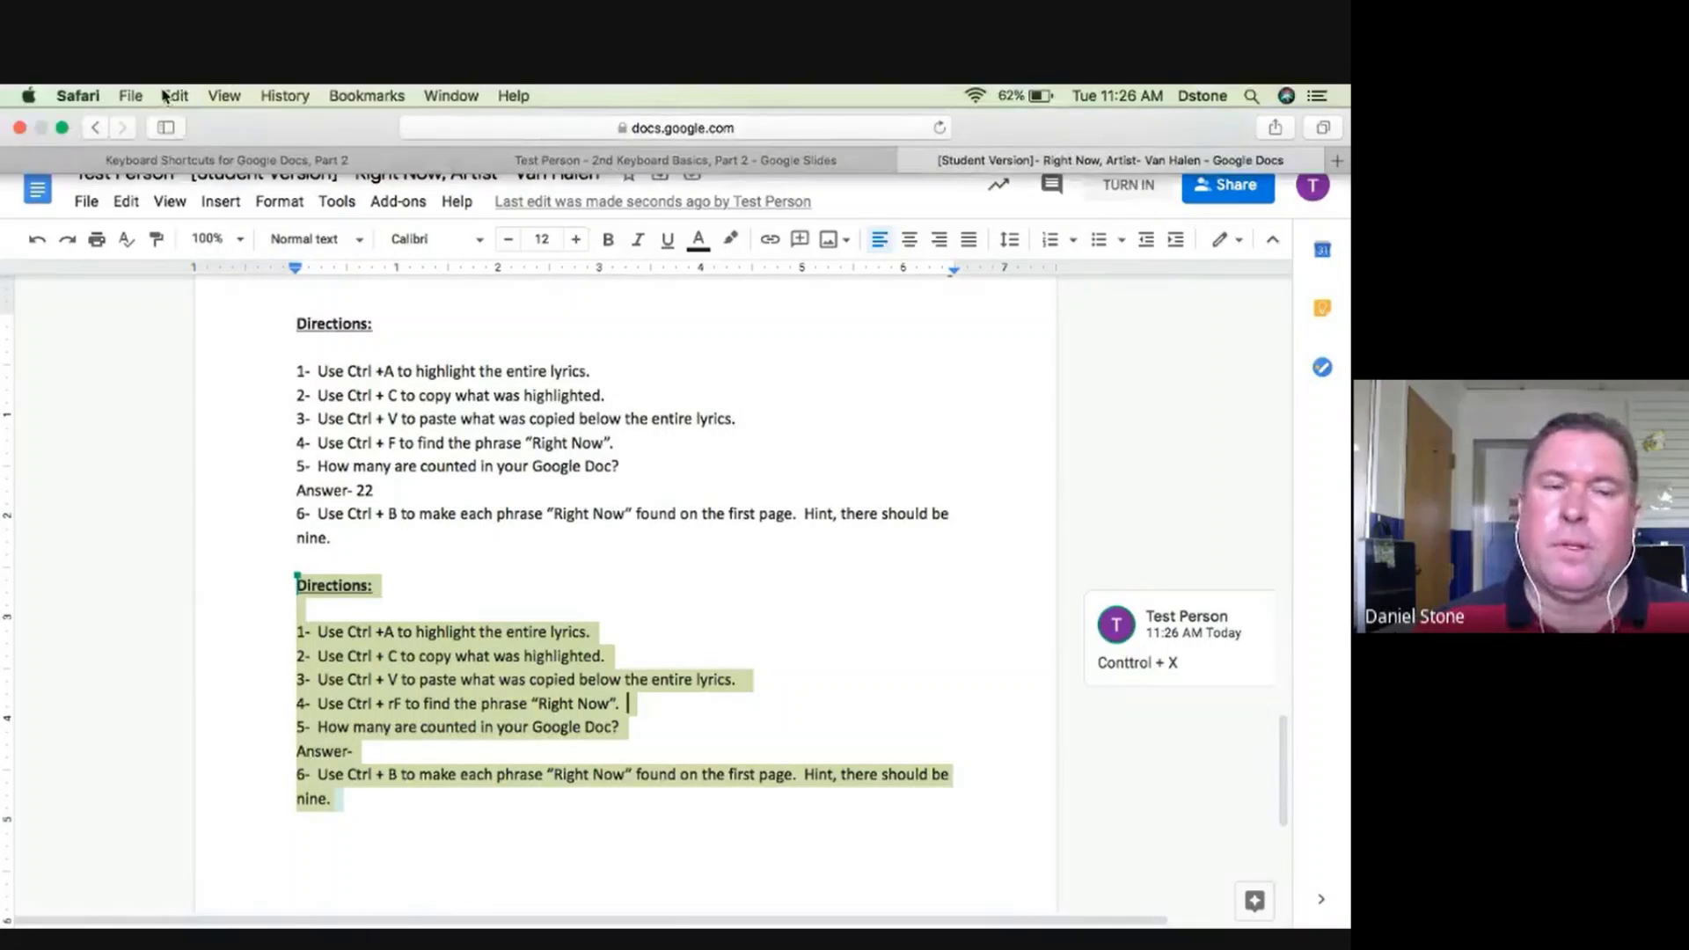